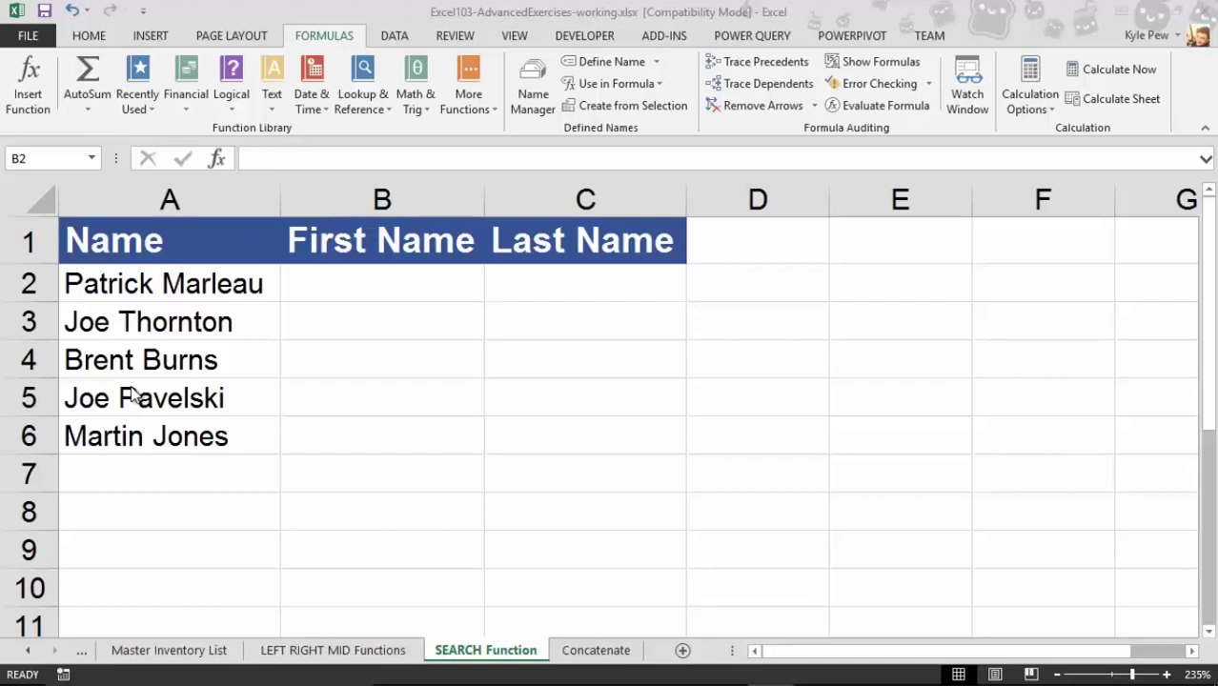
- Enter =LEFT(A2, 7) in cell B2 and copy the formula down through B6
click(348, 284)
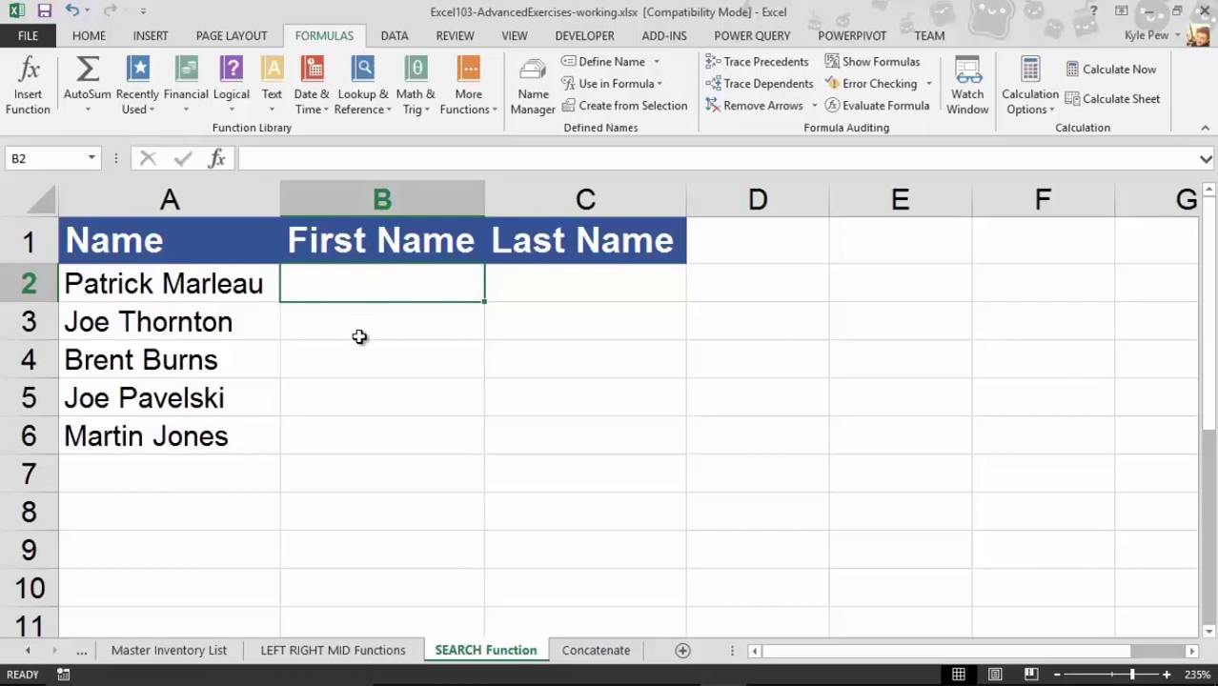
text(=left)
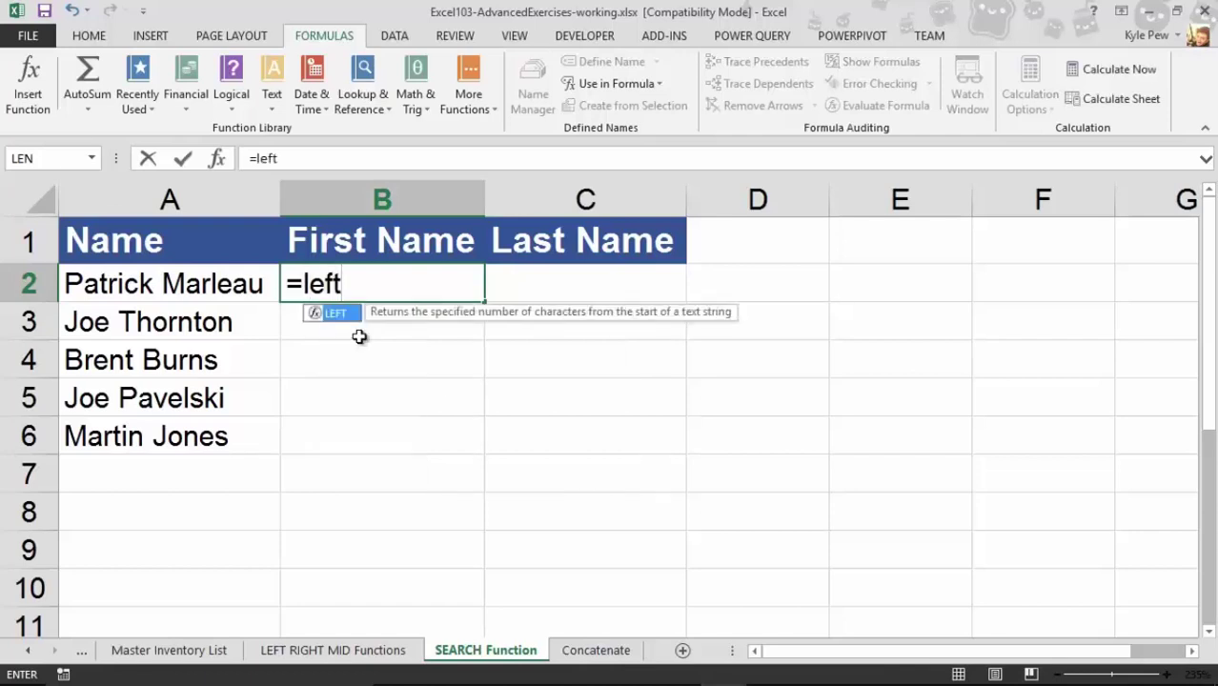
text(()
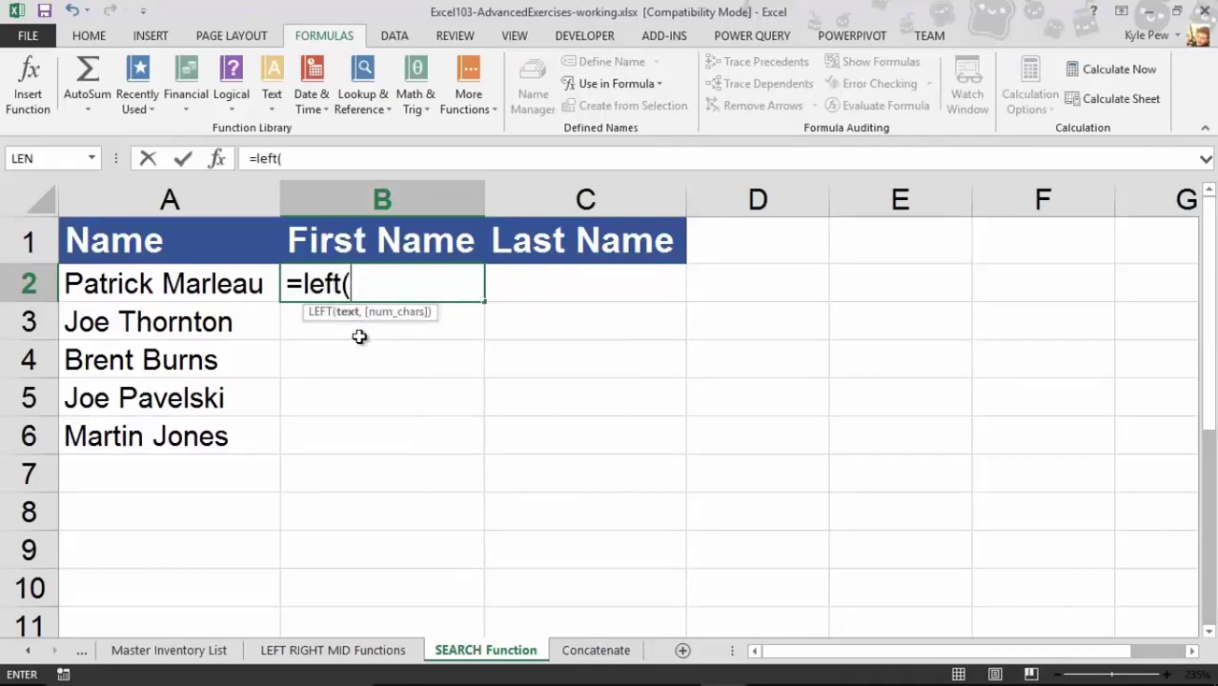
click(127, 292)
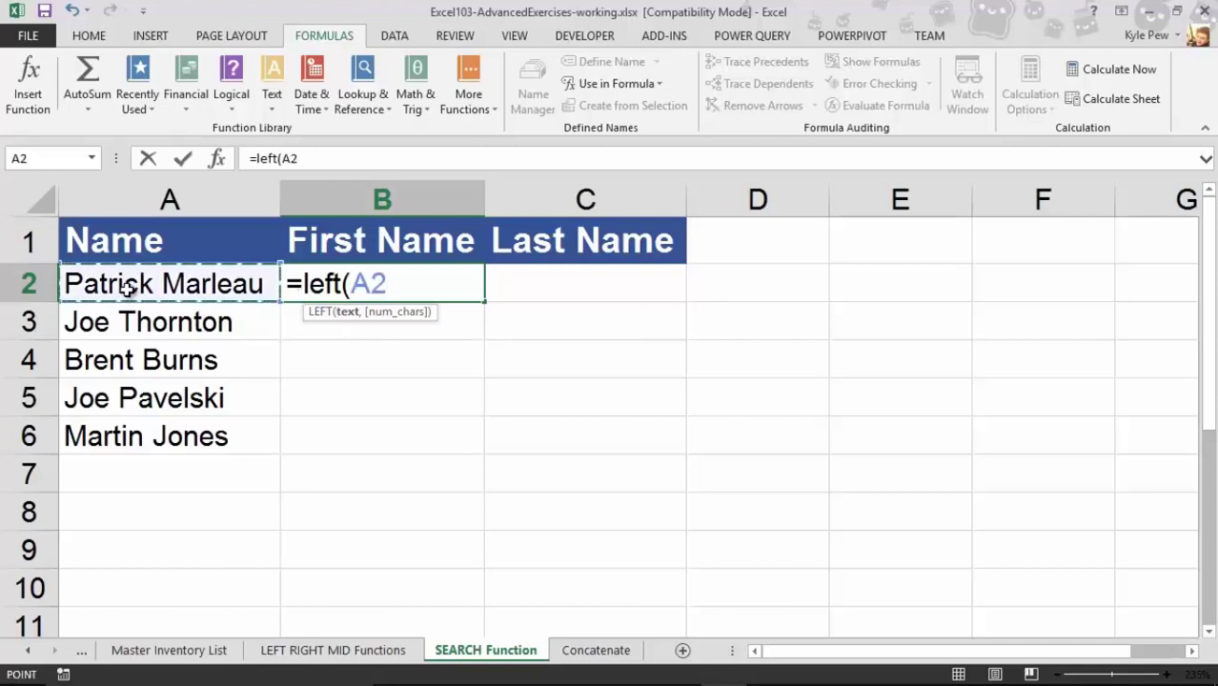
text(,)
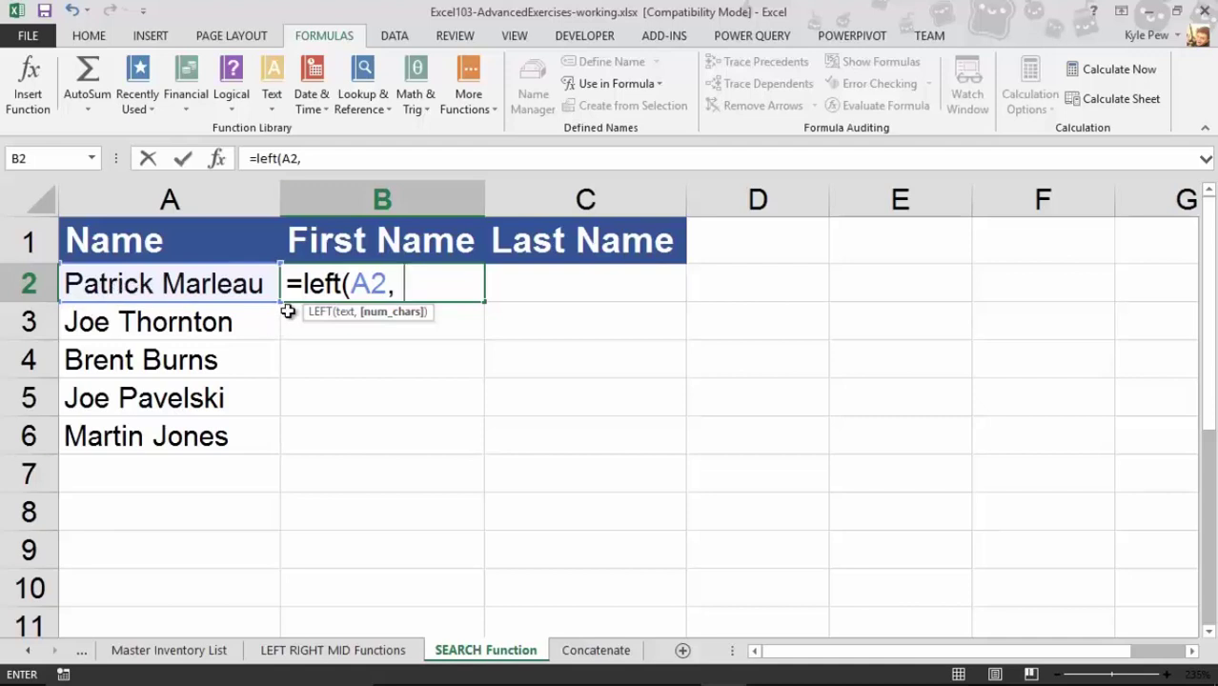
text(7))
key(Return)
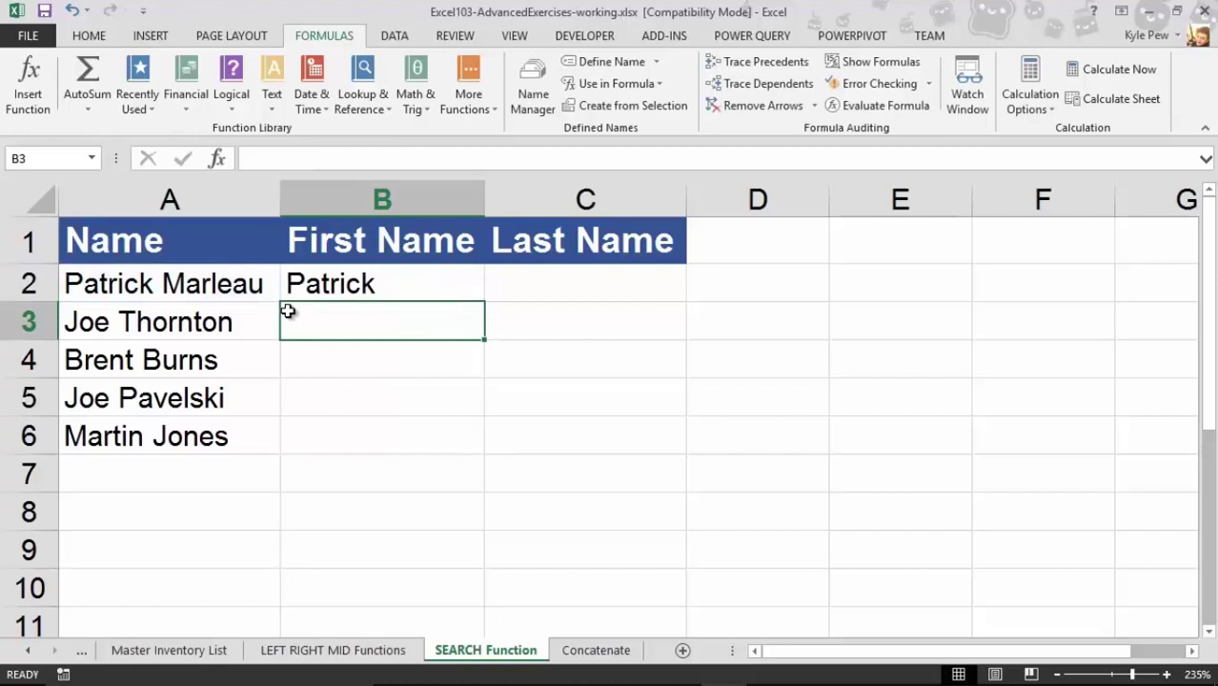
click(373, 284)
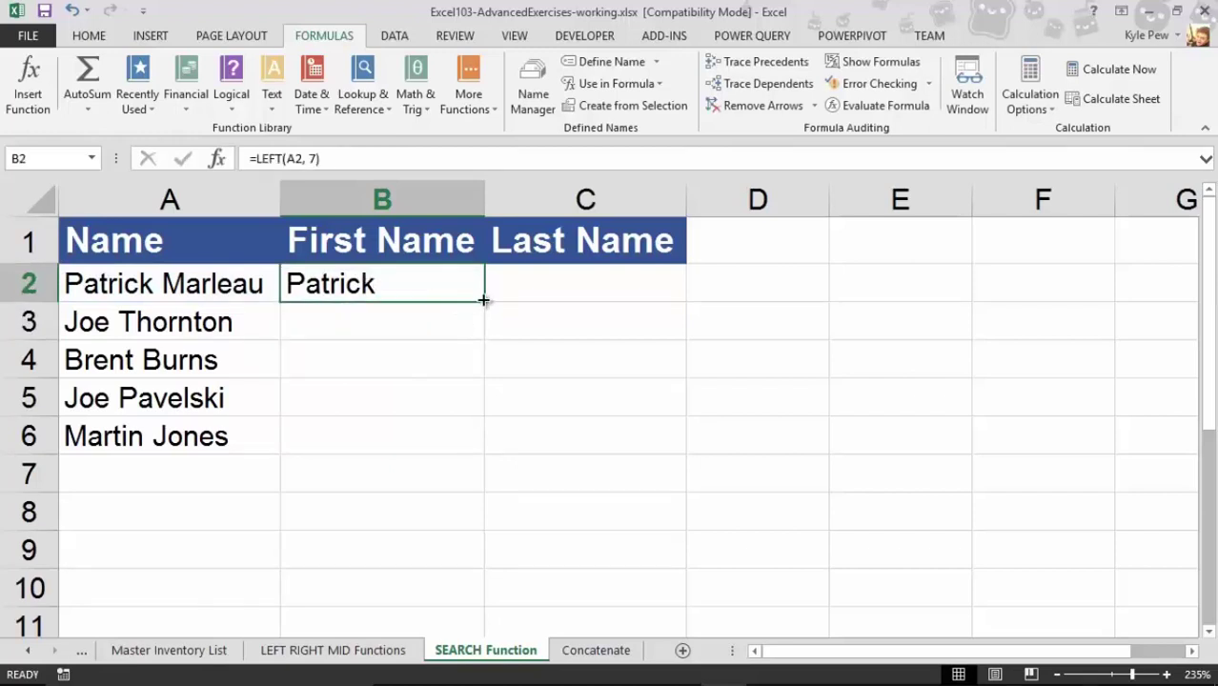
drag(483, 300, 469, 447)
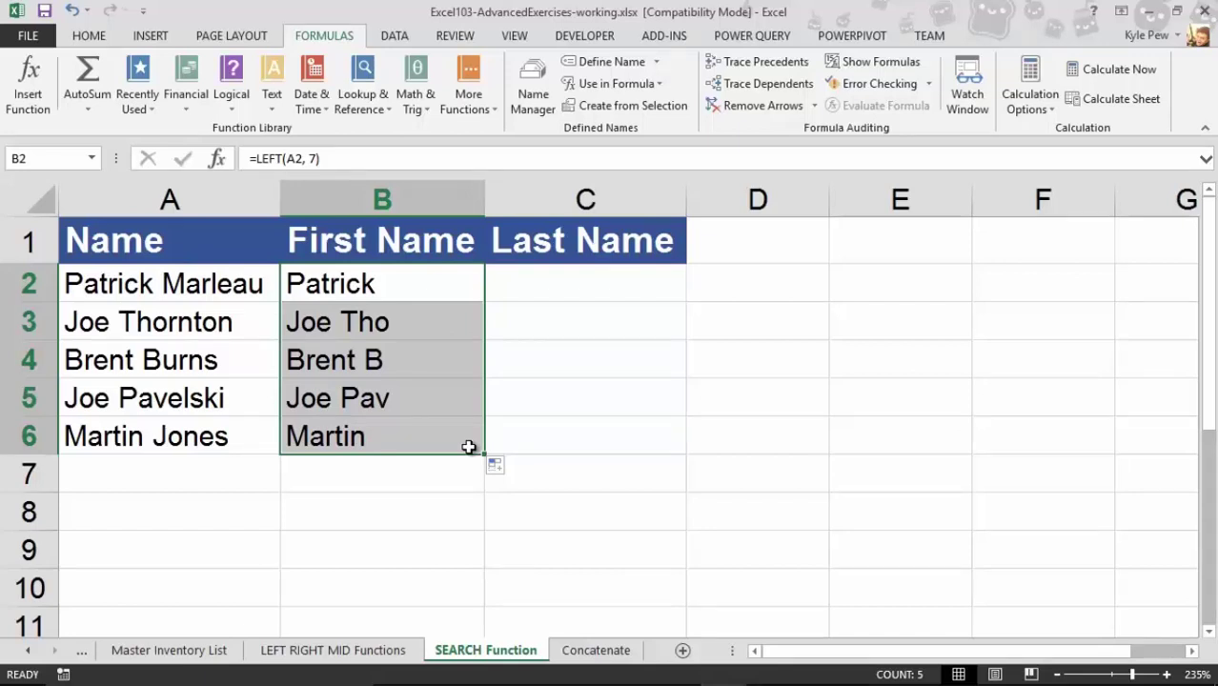
- Inspect the character count in B2's formula, and set the LEFT character count in B3 to 3
double_click(395, 293)
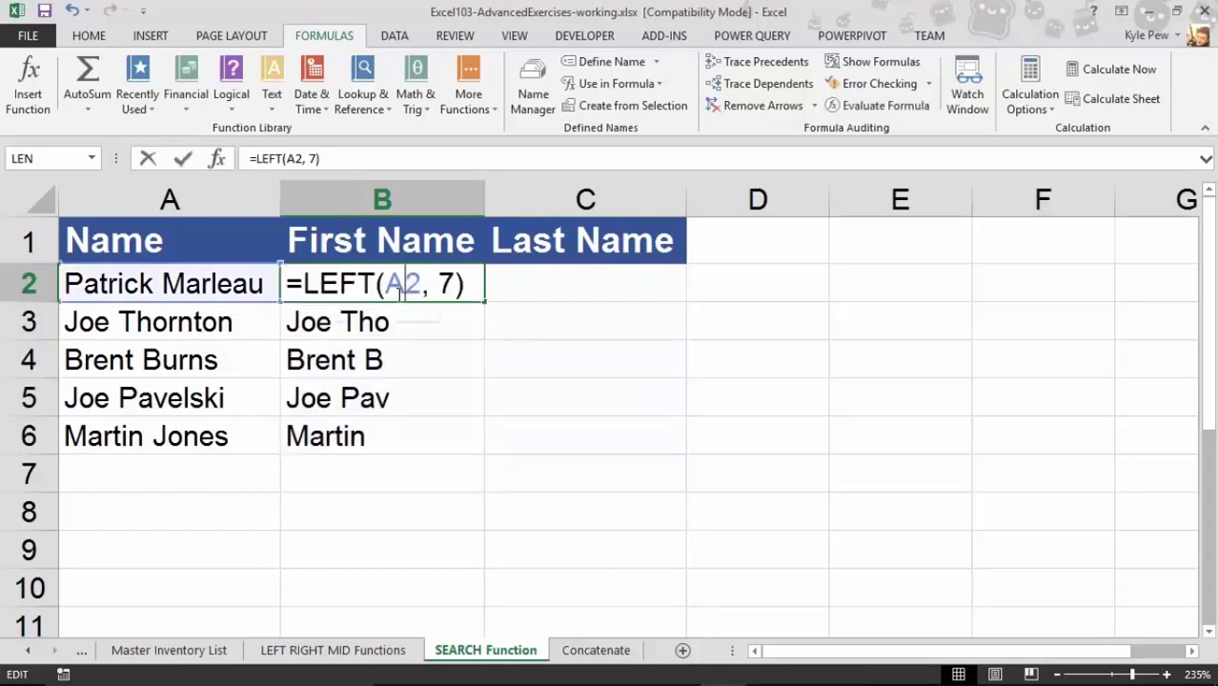
drag(462, 284, 438, 284)
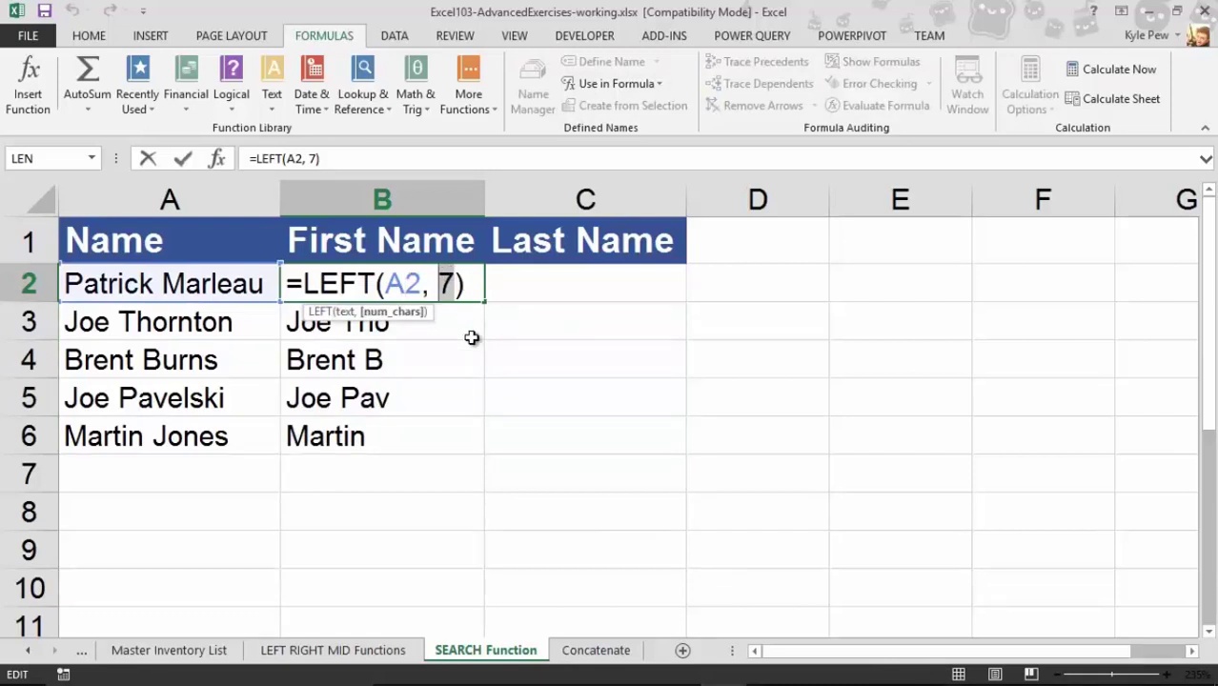
key(Return)
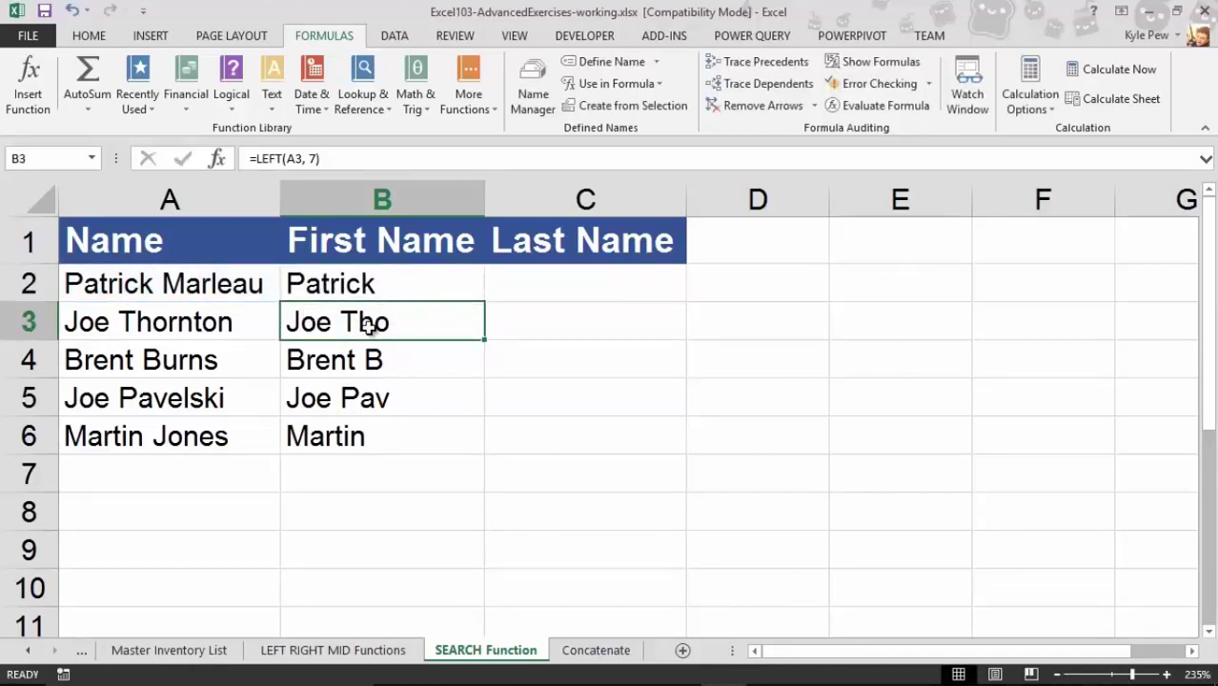
double_click(369, 324)
double_click(448, 322)
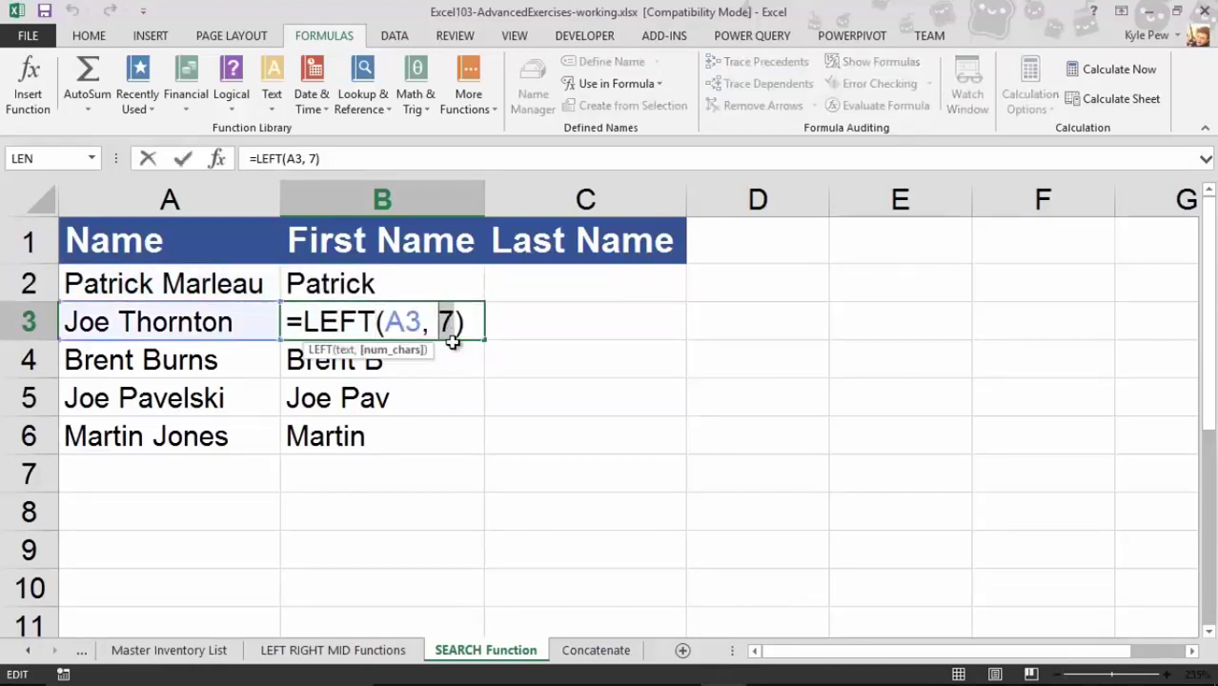
text(3)
key(Return)
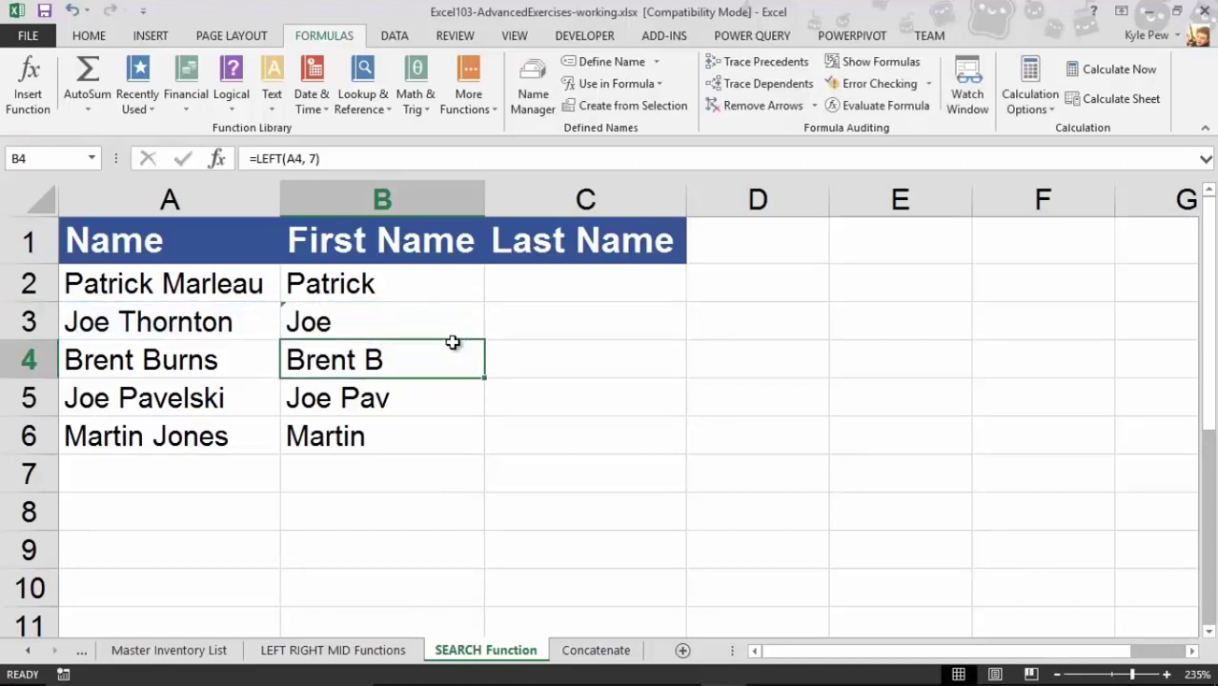
- Clear the first-name formulas from cells B2 through B6
drag(401, 286, 374, 425)
key(Delete)
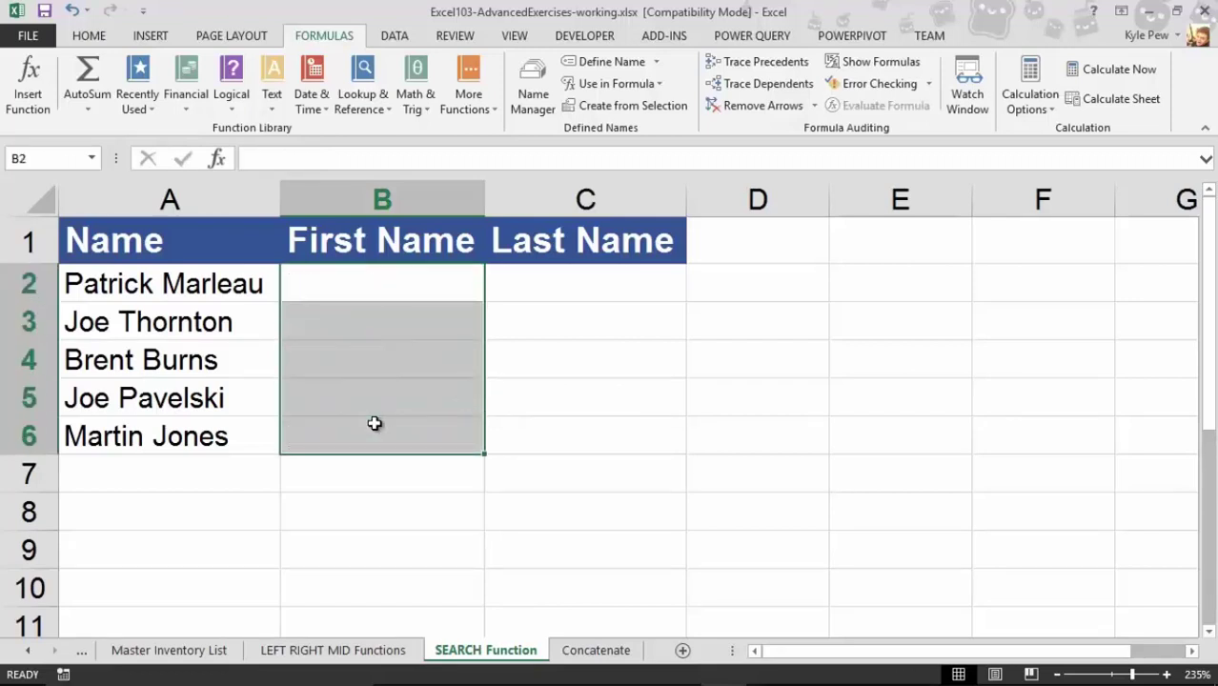
- Insert a LEFT function in B2 with A2 as its text and begin a nested SEARCH function as its number of characters
click(334, 282)
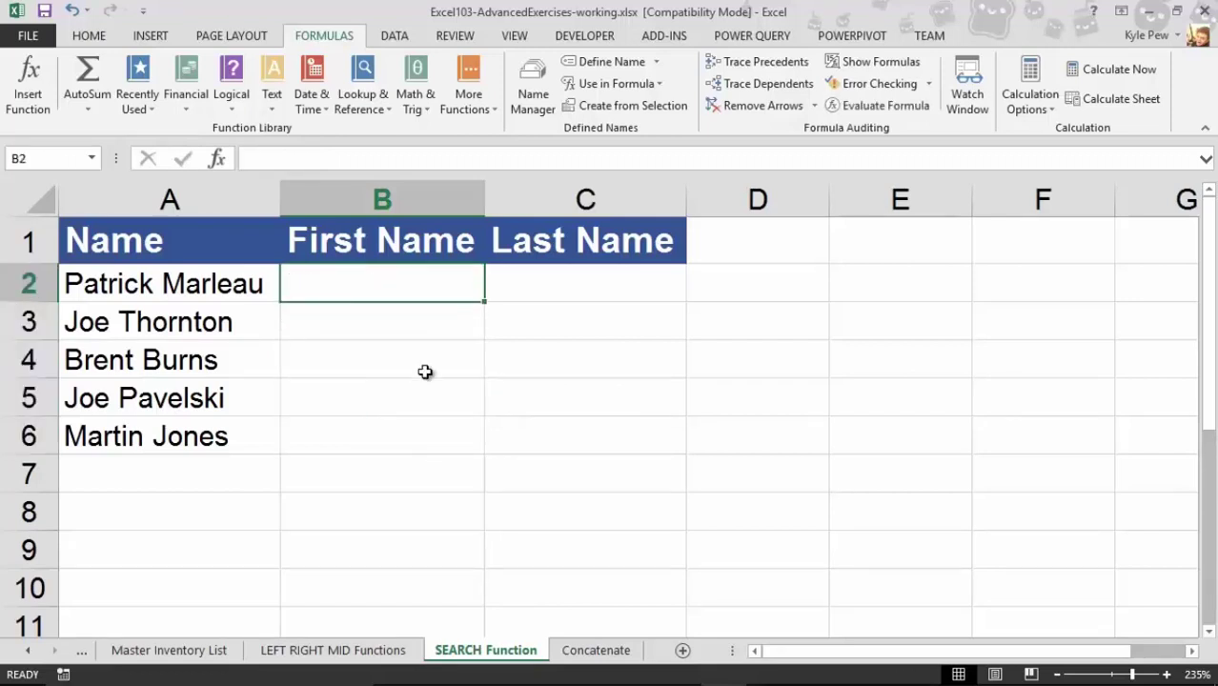
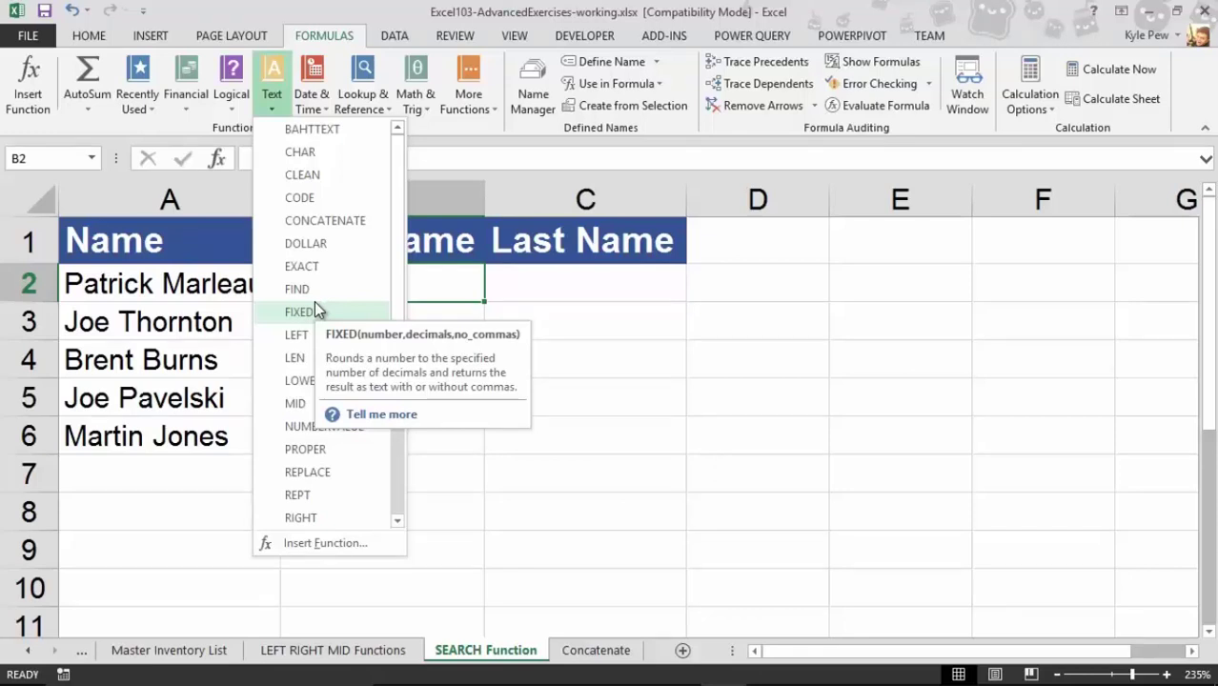
click(292, 332)
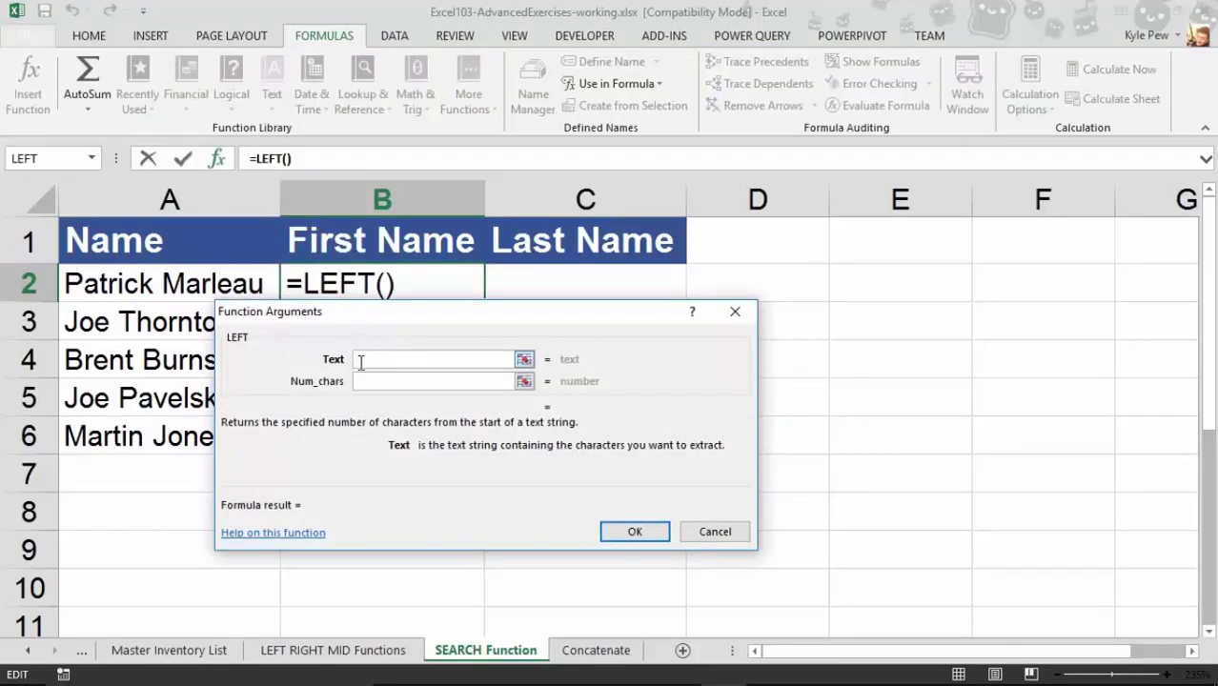
click(136, 285)
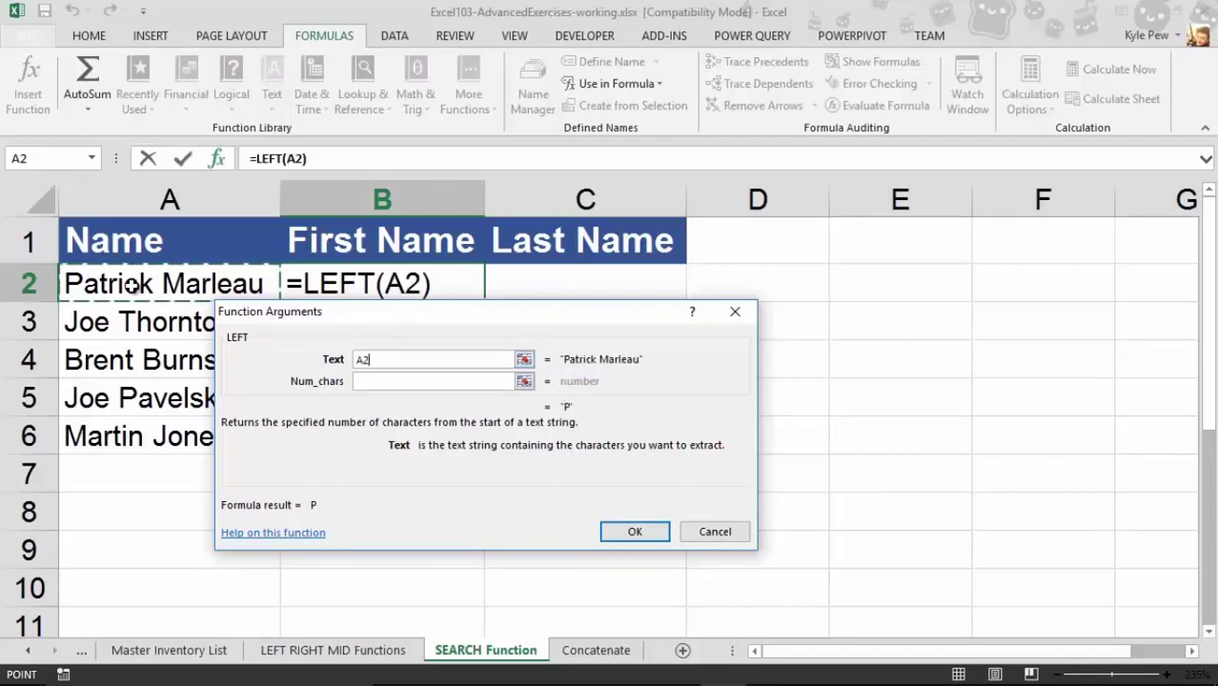
click(379, 379)
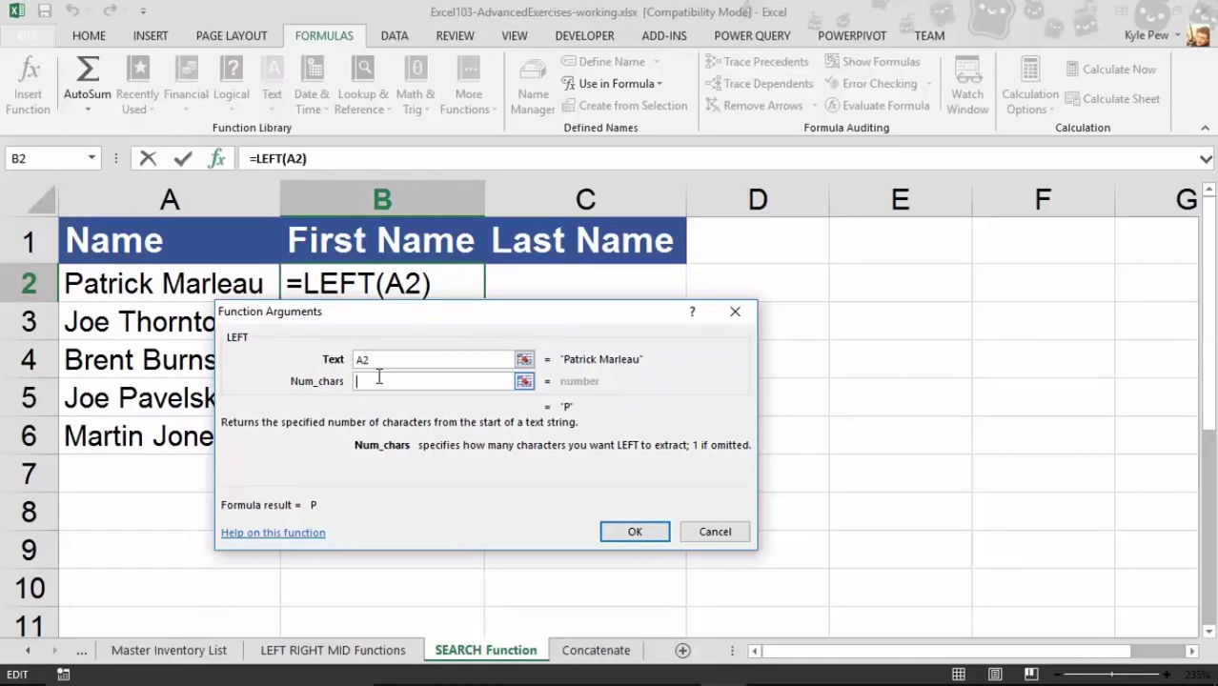
text(sear)
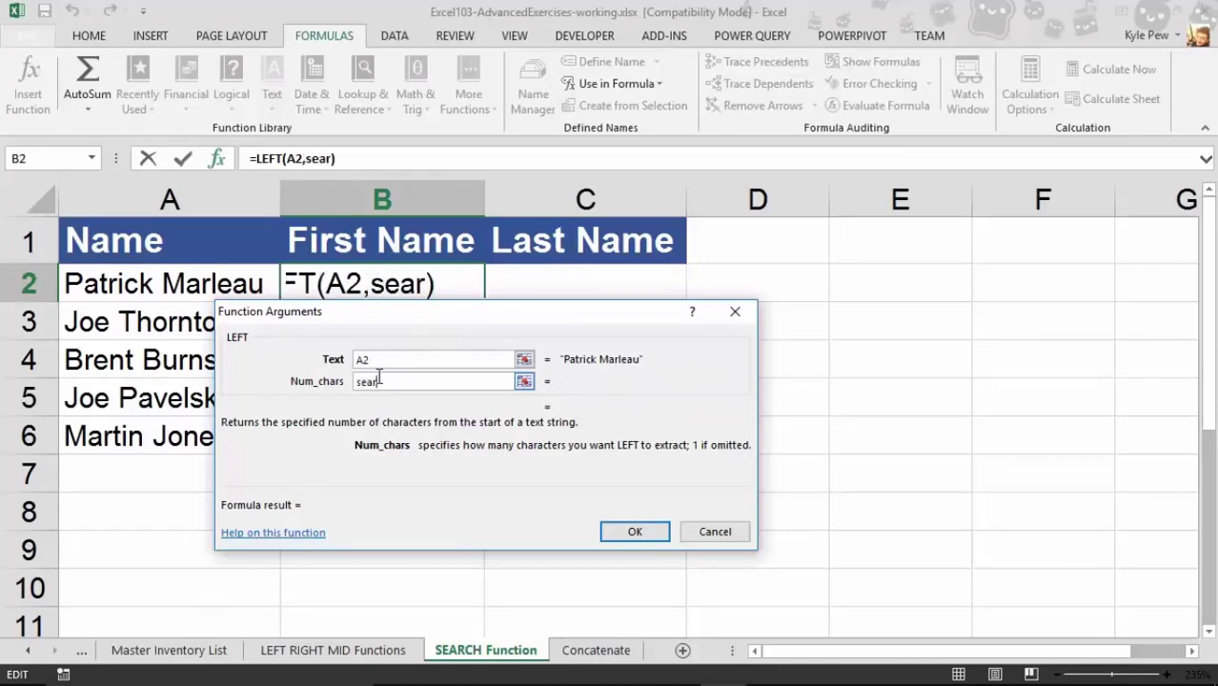
text(ch()
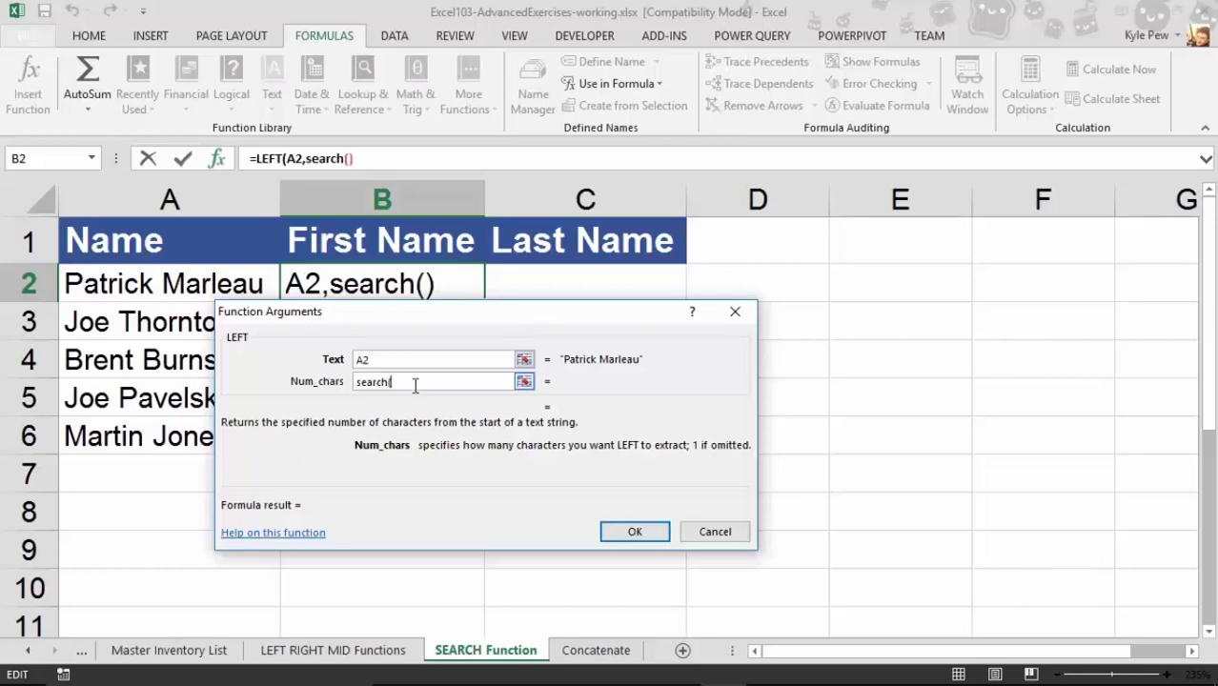
- Define the nested SEARCH function's arguments to find a space " " within the text of A2
click(325, 158)
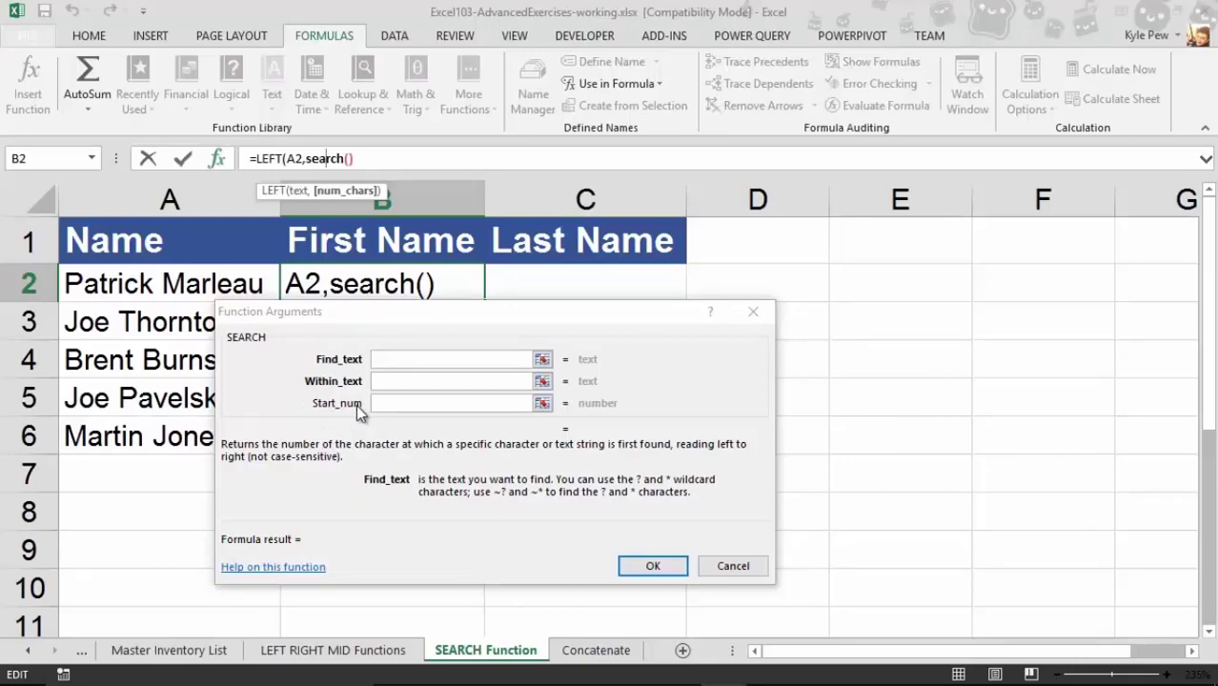
click(385, 360)
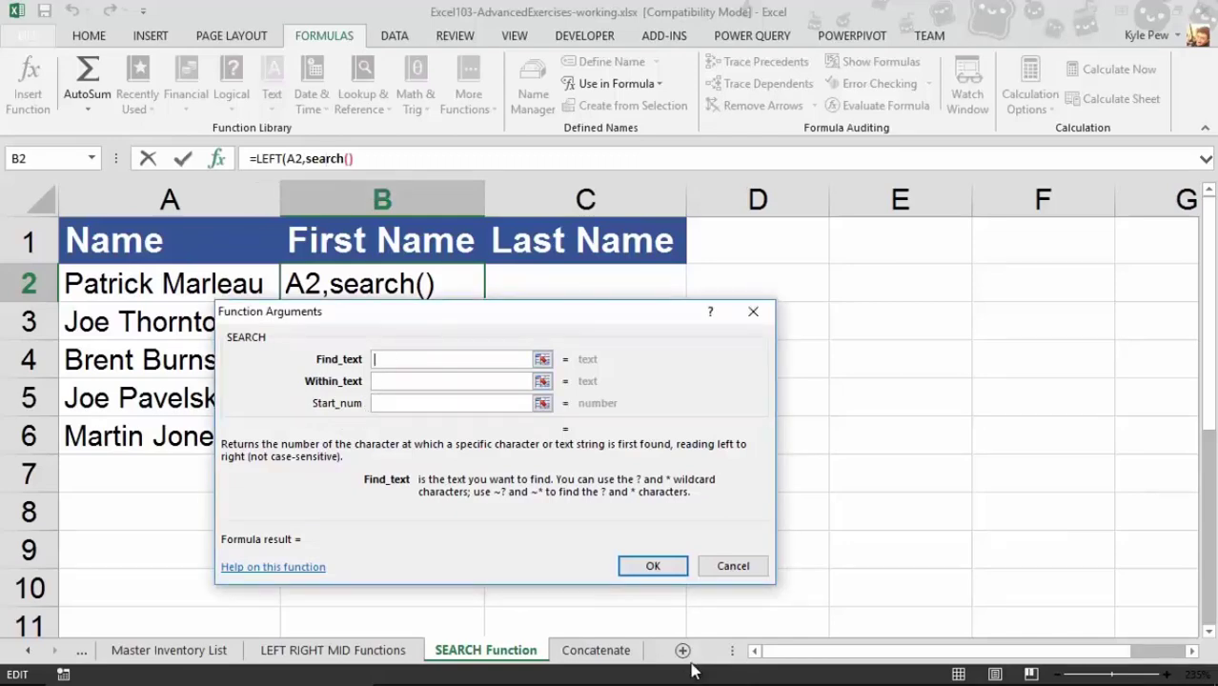
text(")
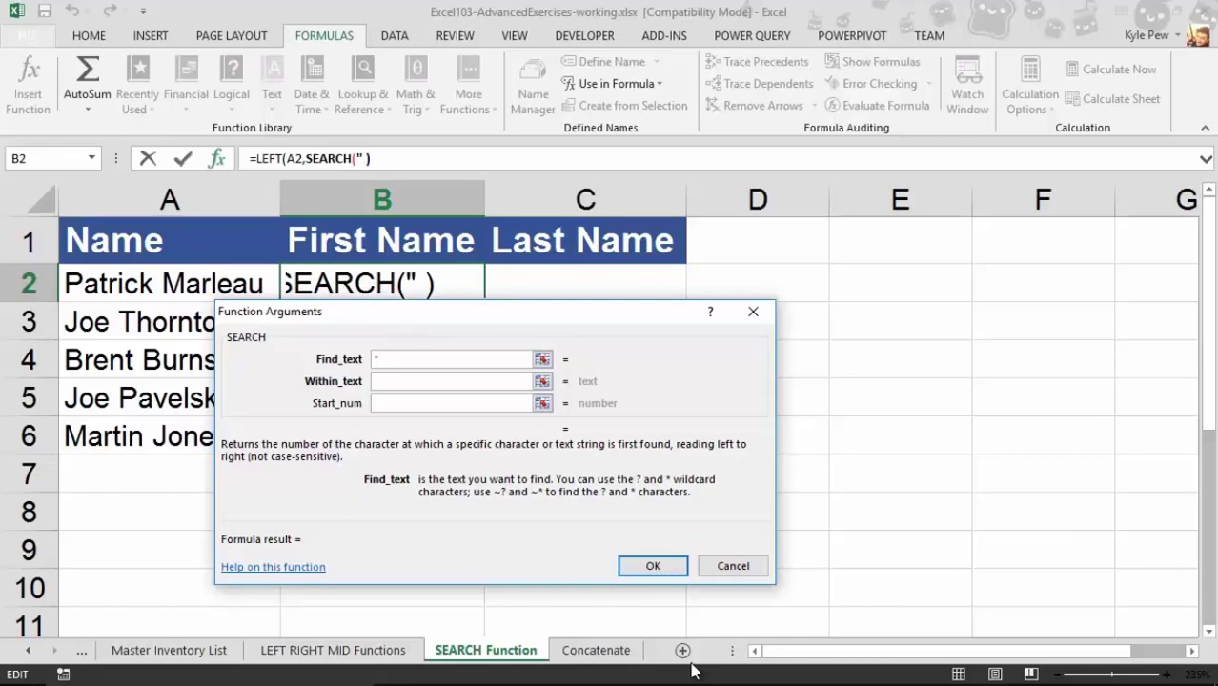
text( ")
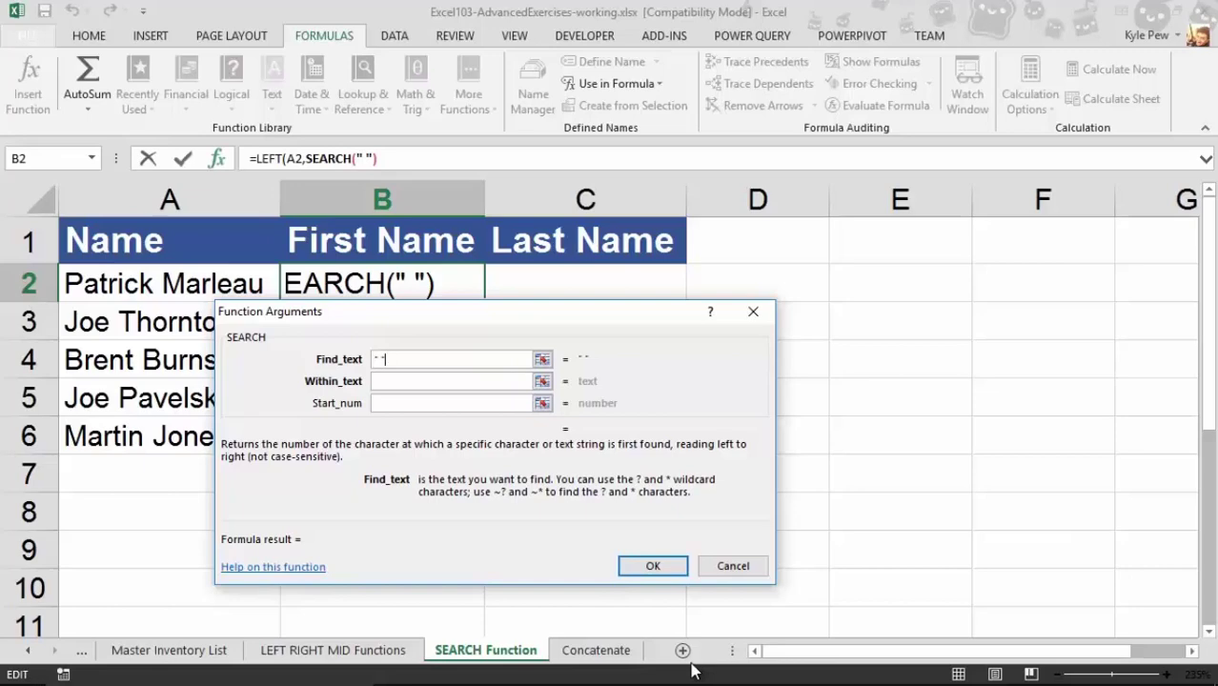
click(417, 382)
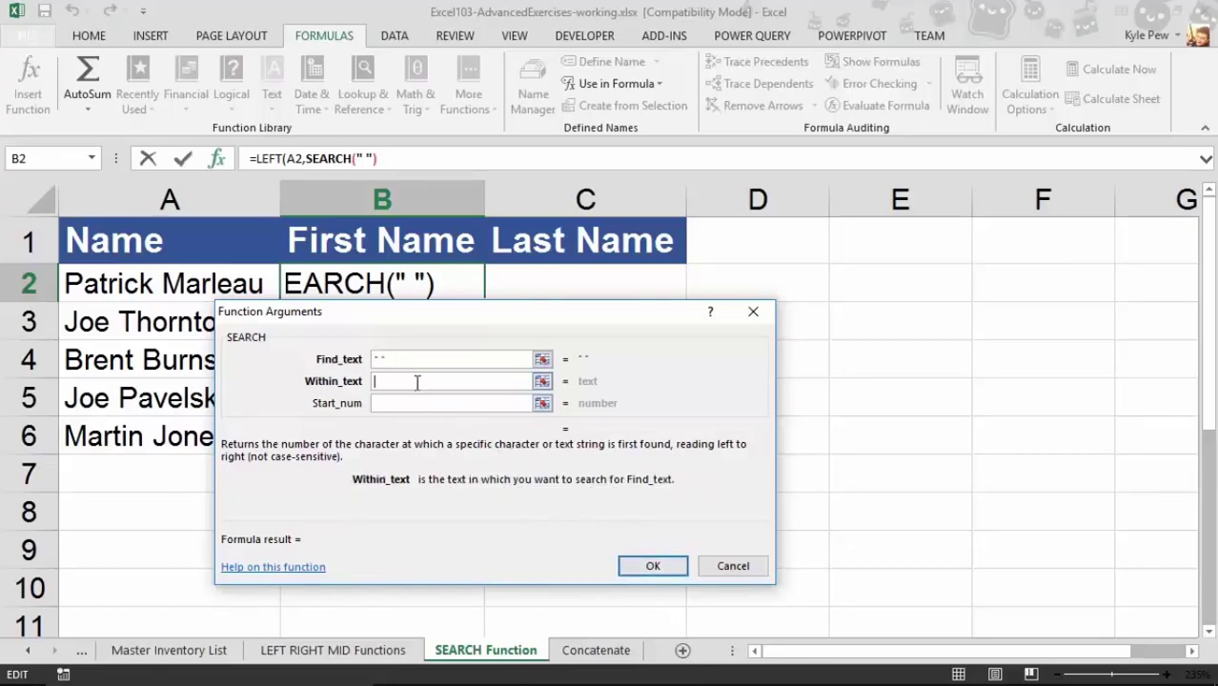
click(115, 284)
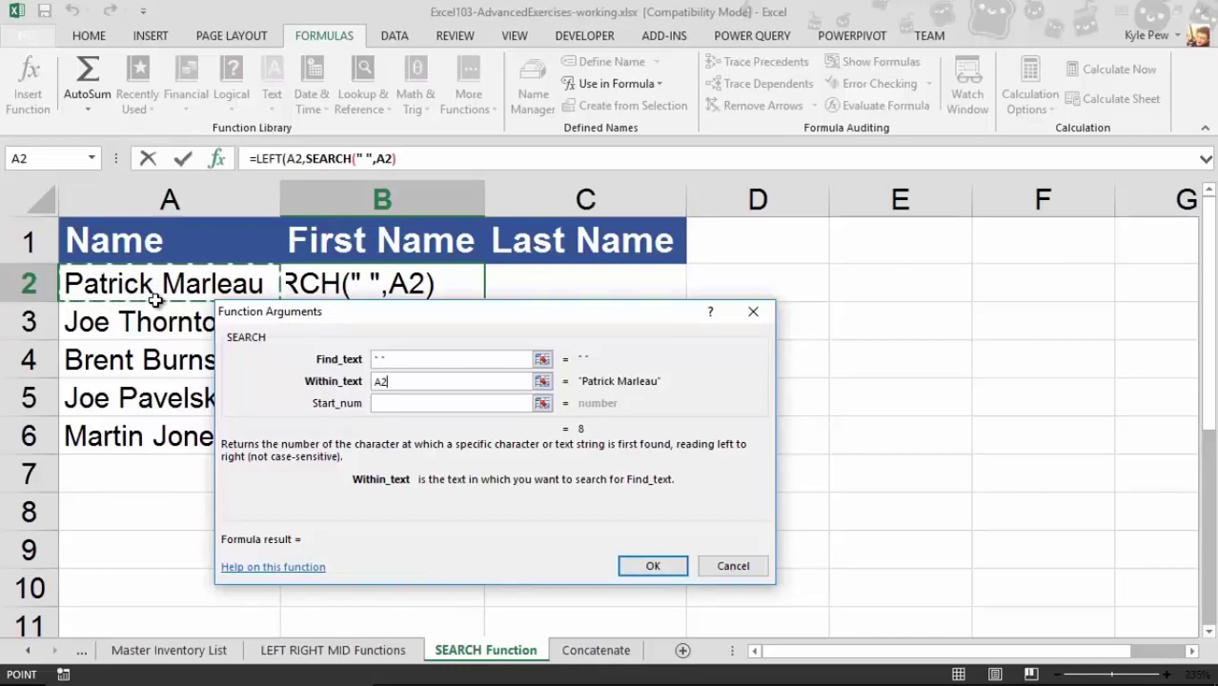
- Return to the LEFT function's arguments, accept the formula in B2, and copy it down through B6
click(270, 159)
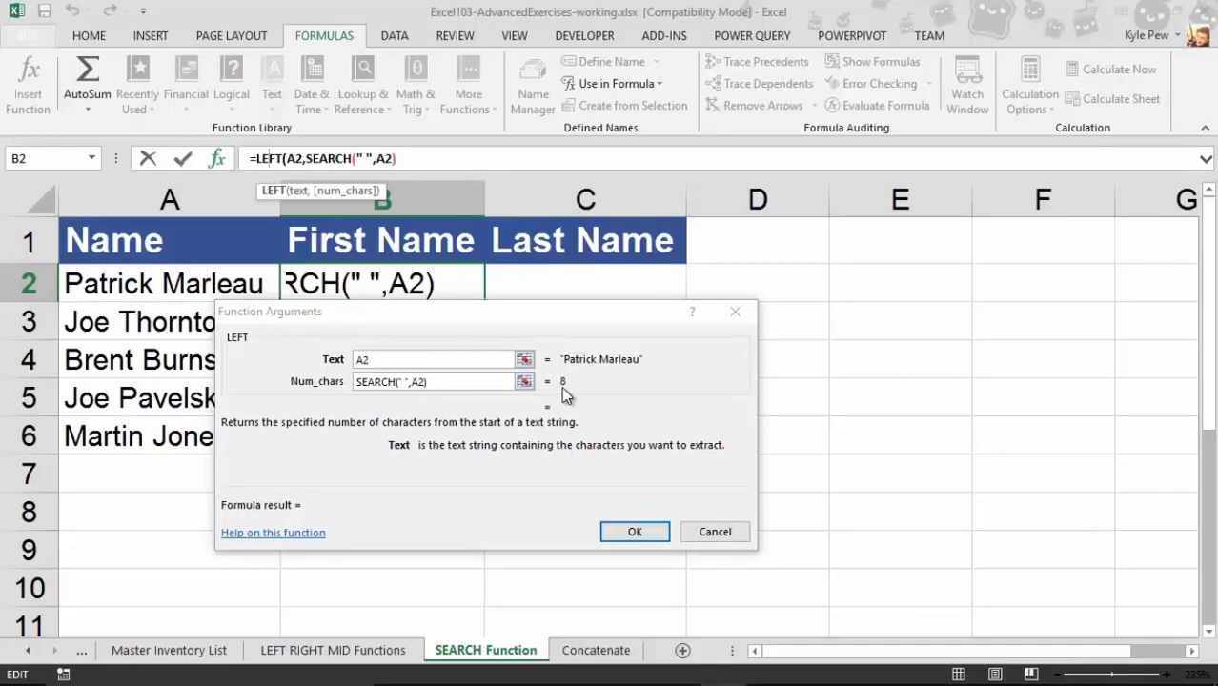
click(635, 531)
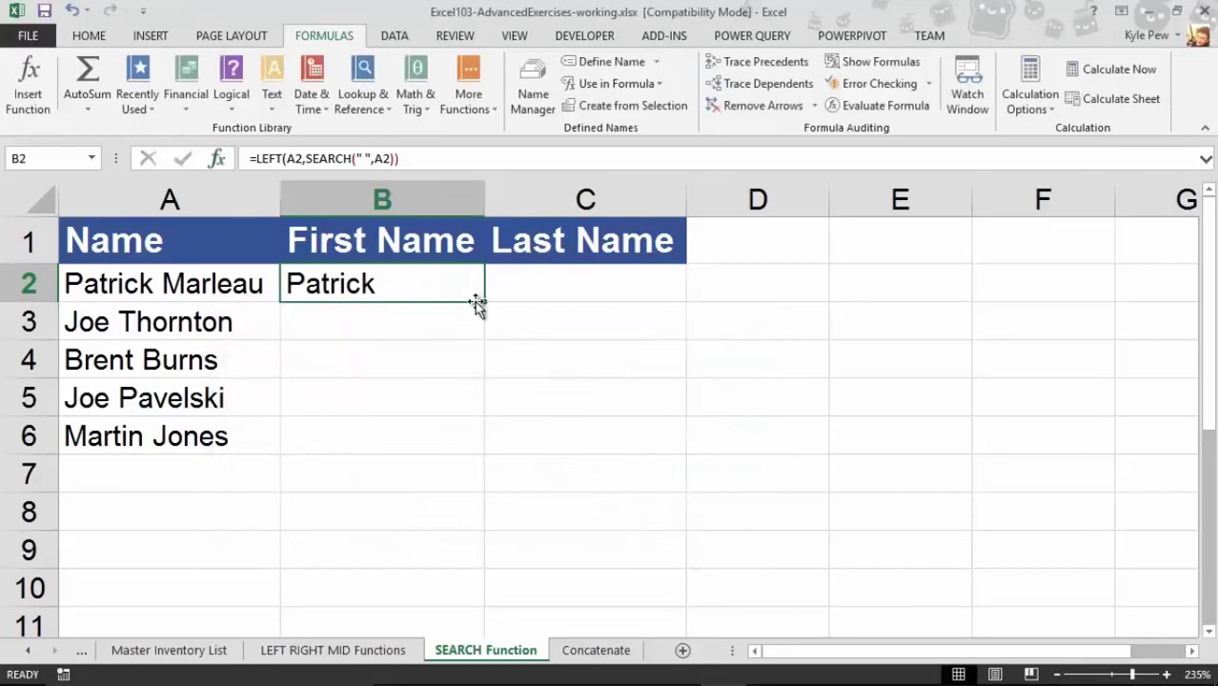
drag(484, 300, 486, 457)
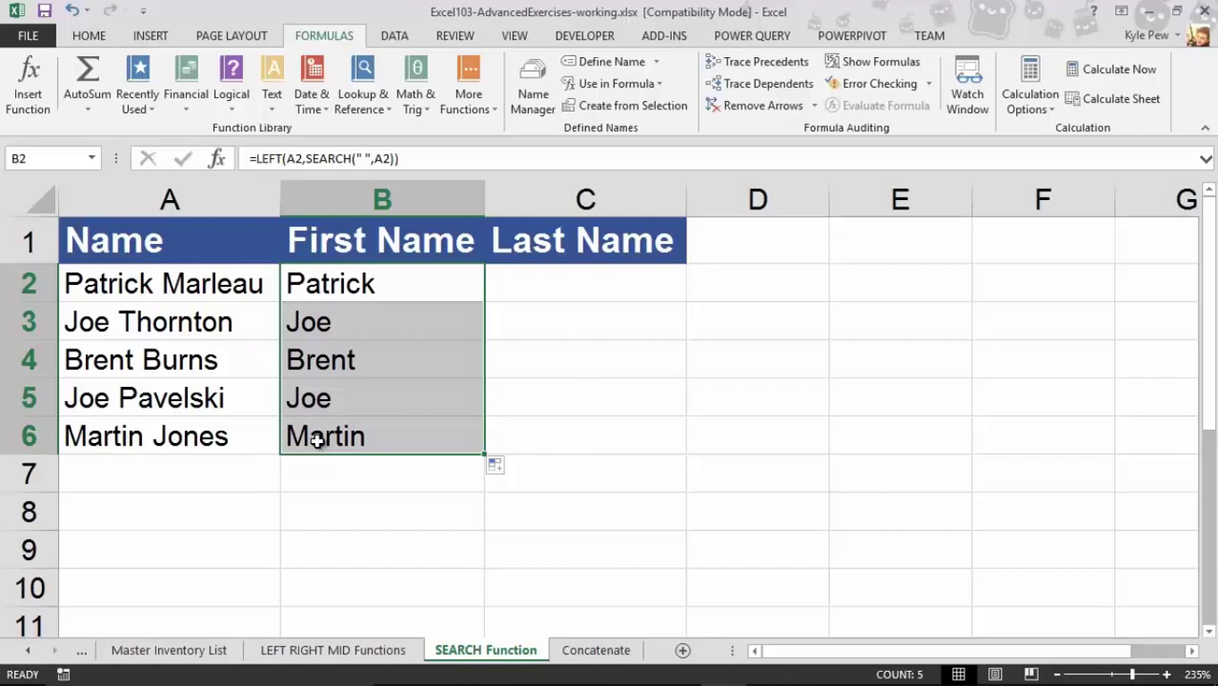
click(523, 283)
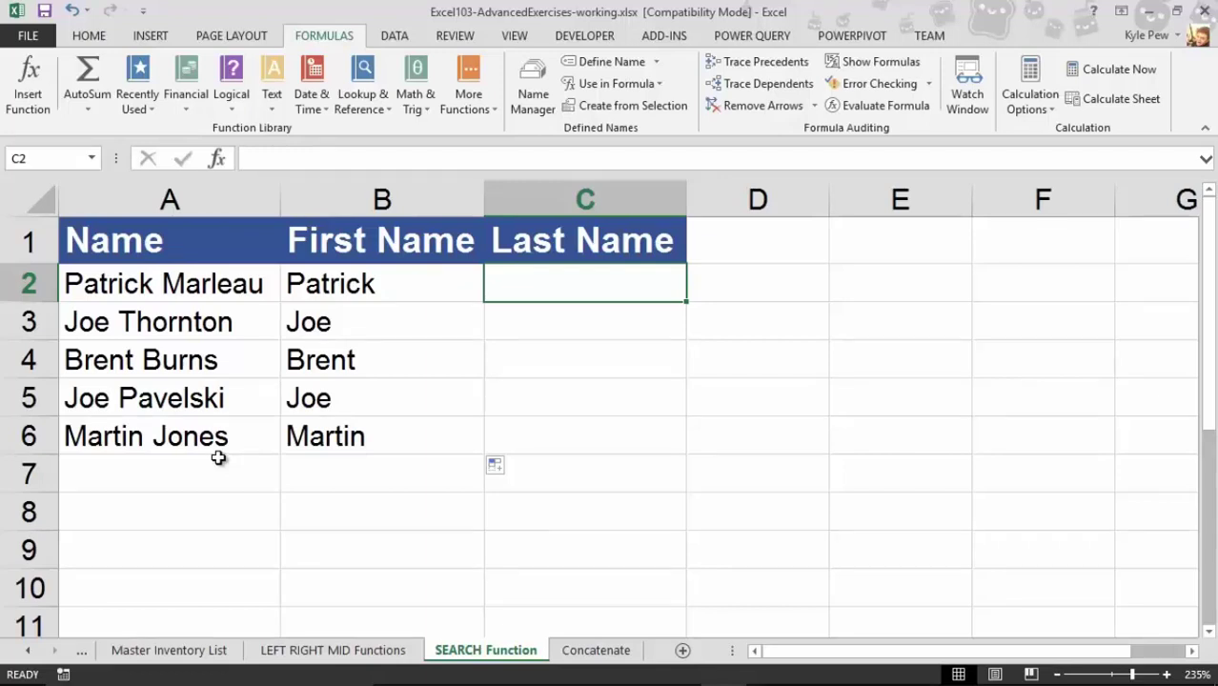
text(=right()
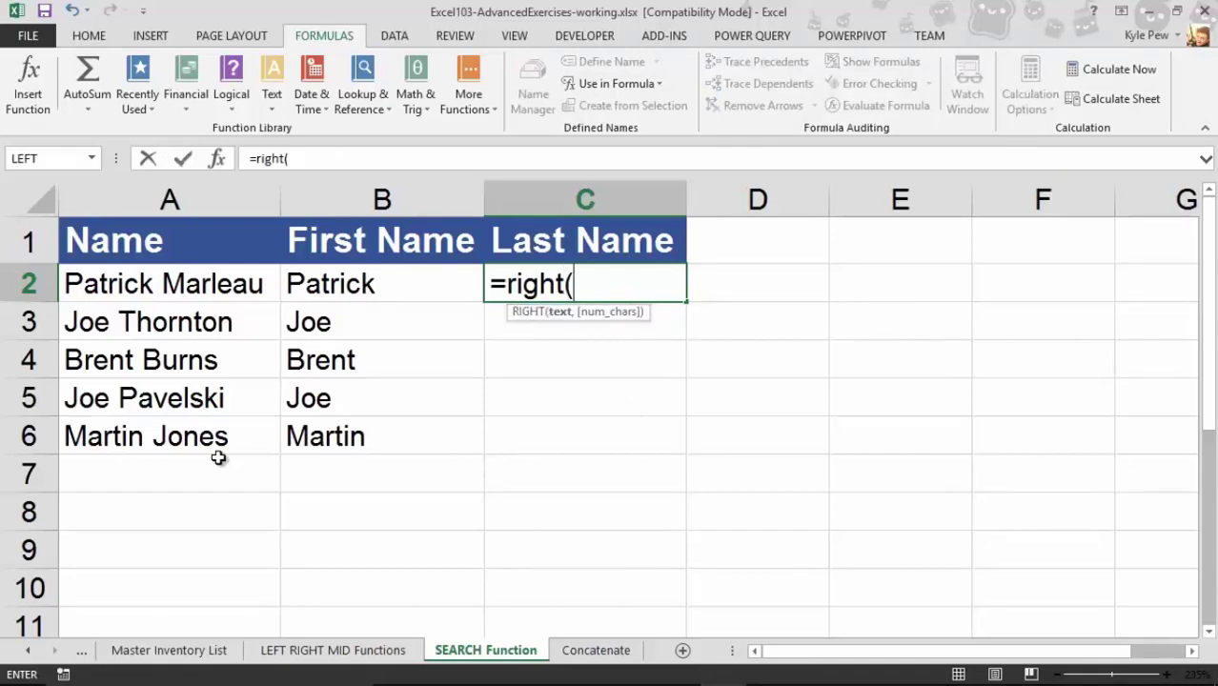
click(175, 283)
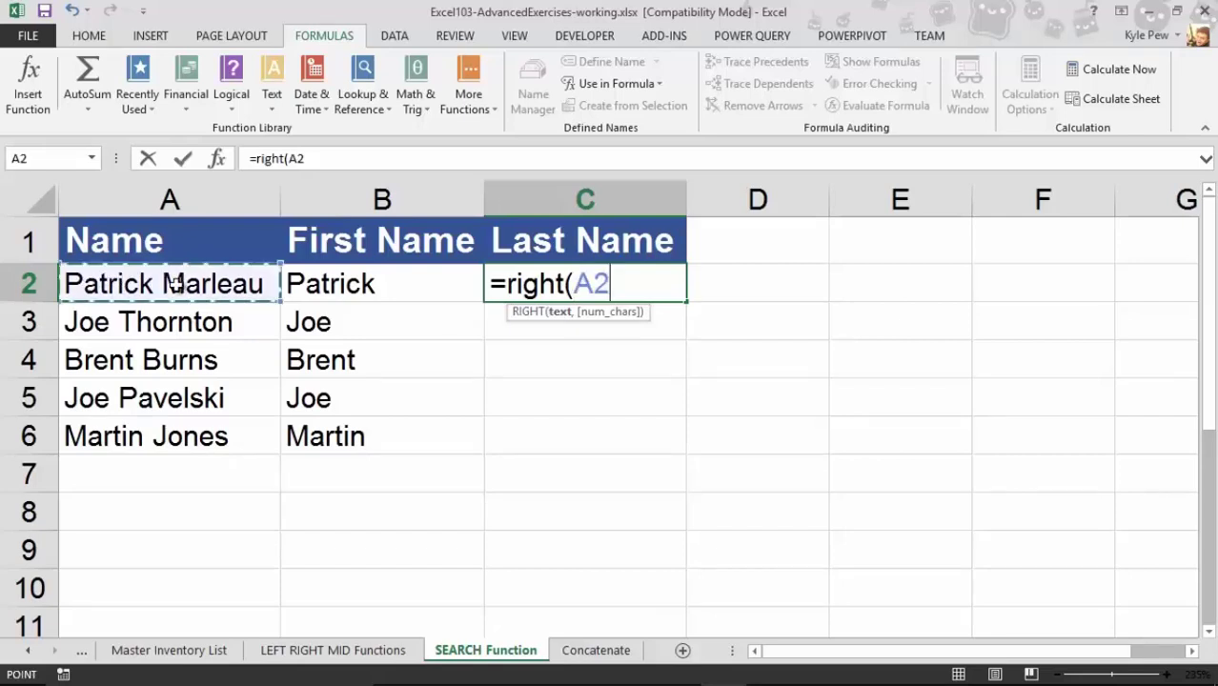
text(,)
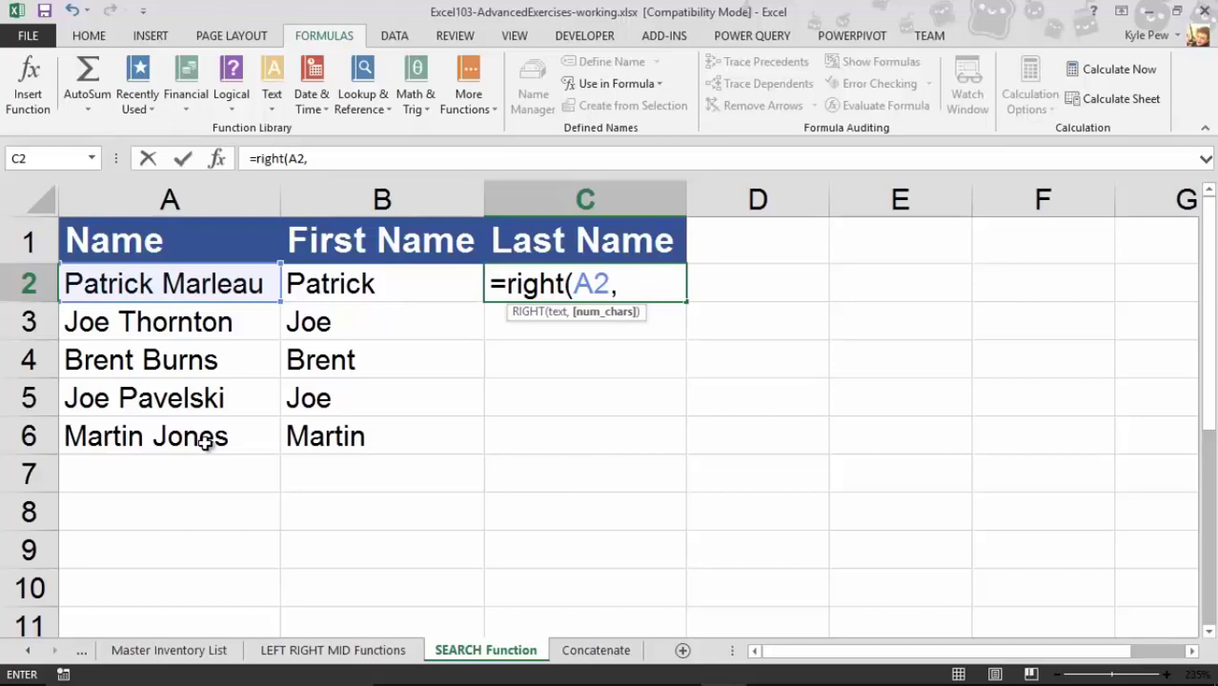
text(search()
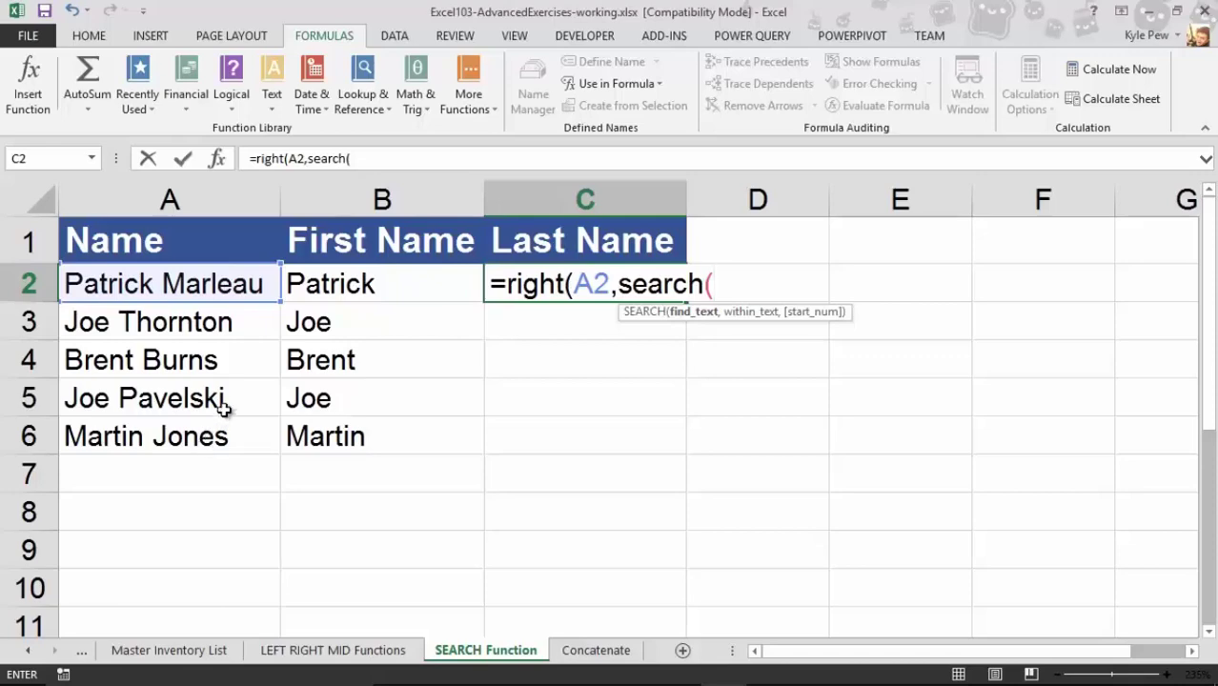
click(219, 158)
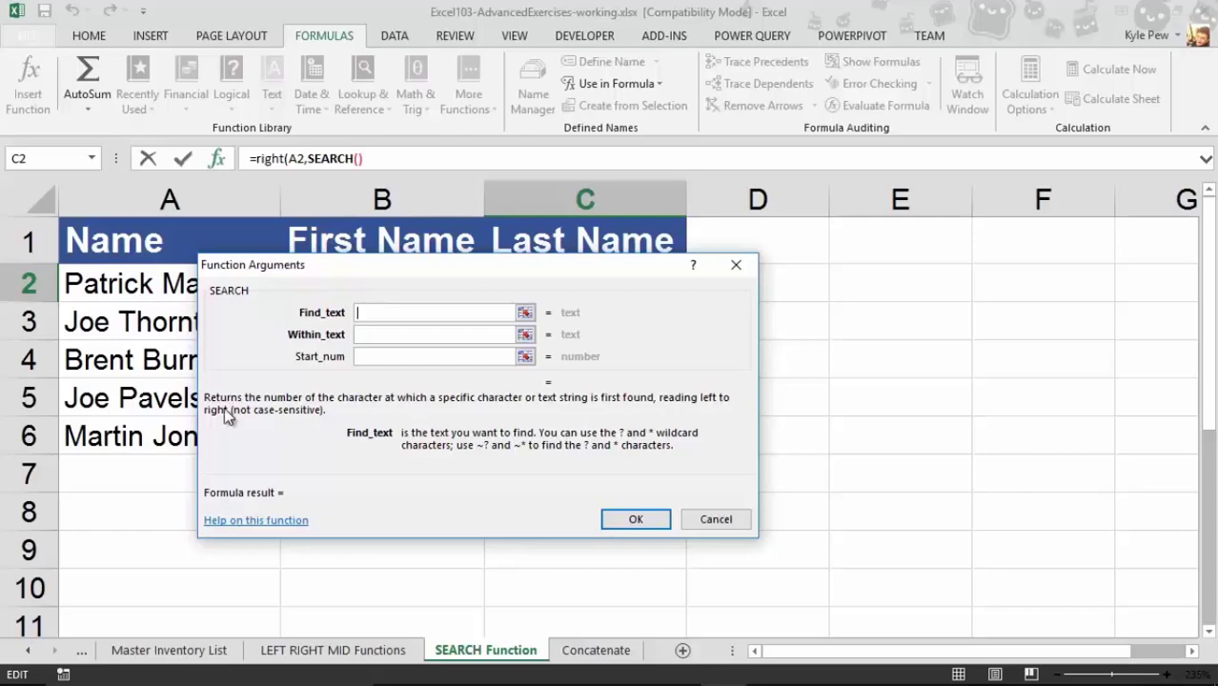
drag(329, 271, 380, 384)
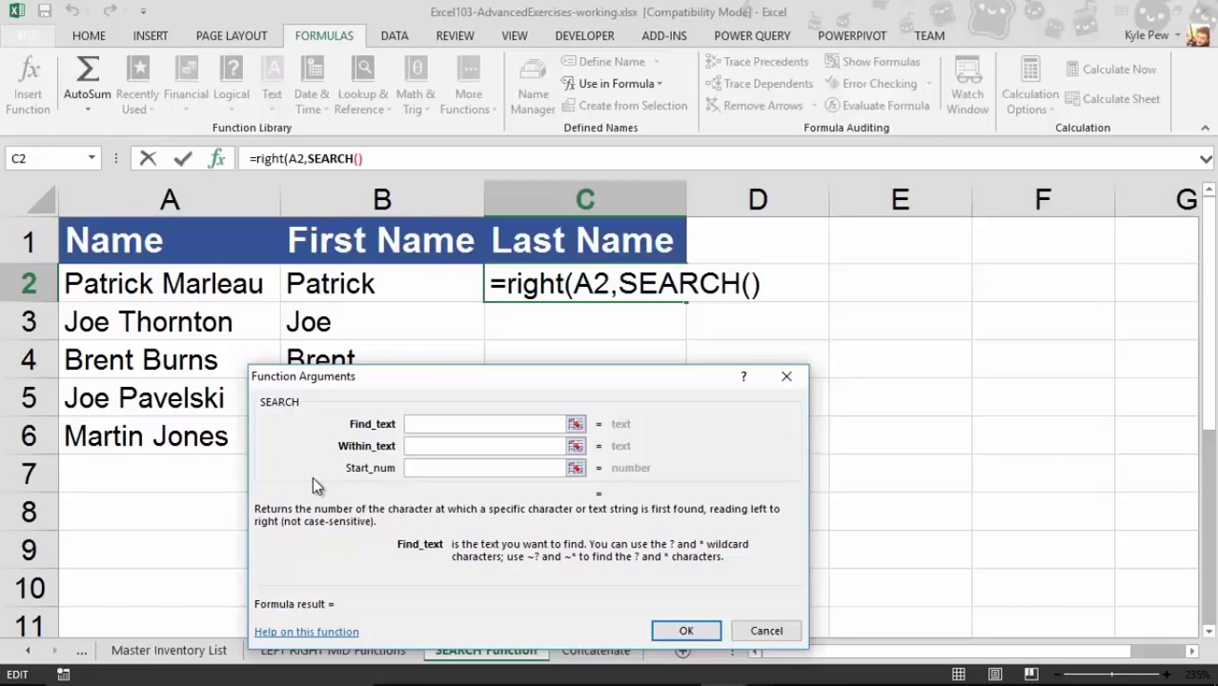
click(755, 635)
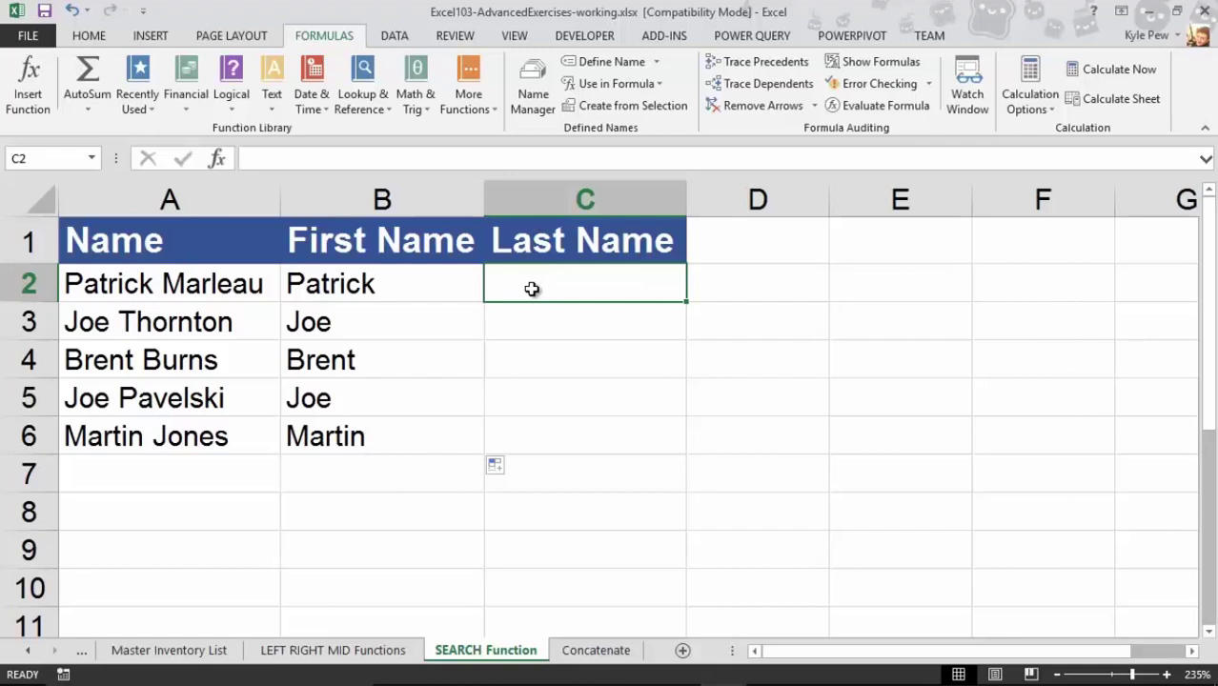
- Insert a RIGHT function in C2 with A2 as its text
click(276, 102)
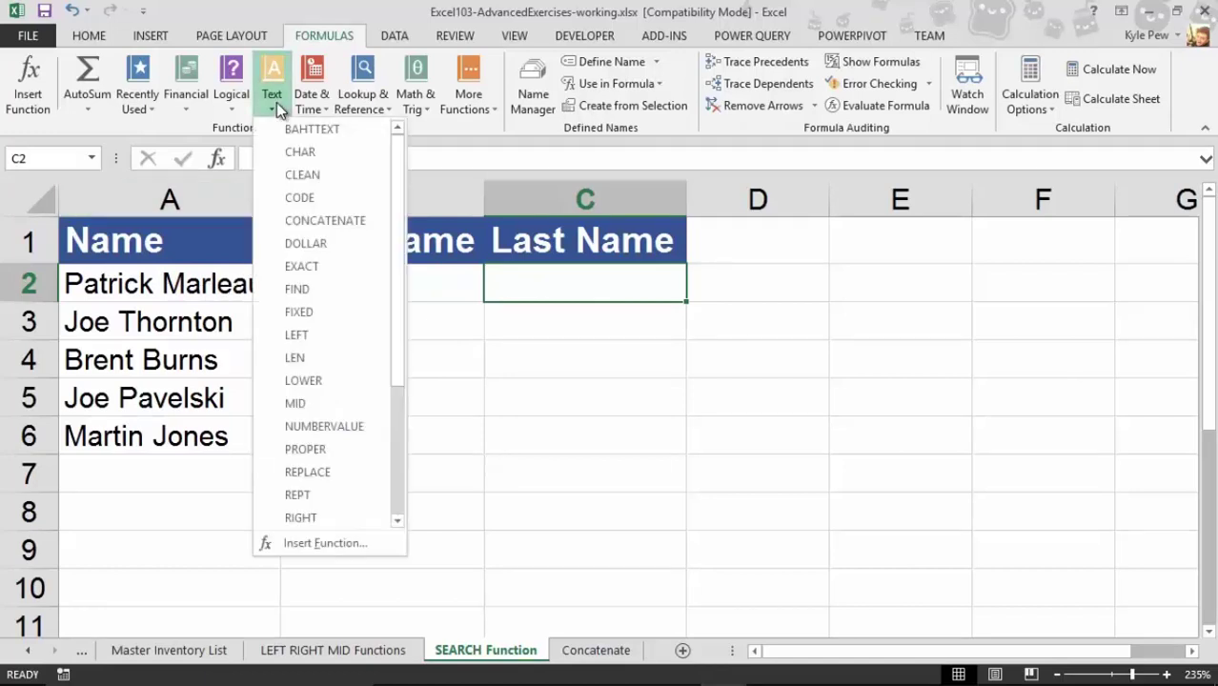
click(303, 517)
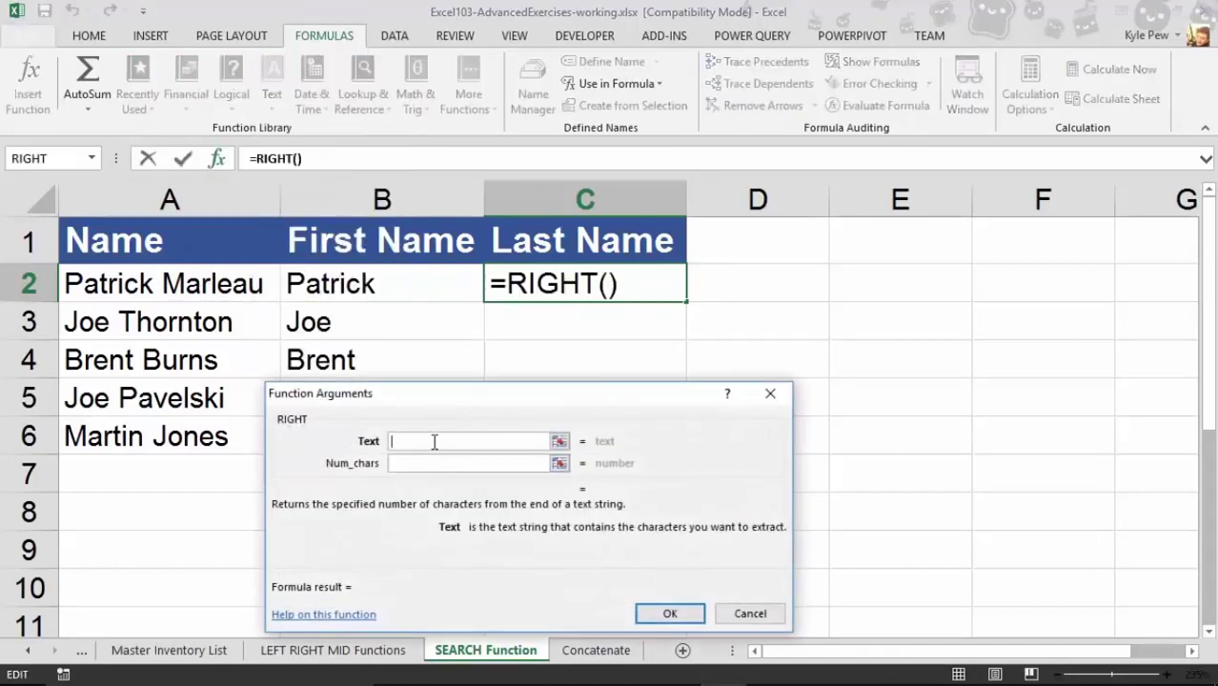
click(196, 288)
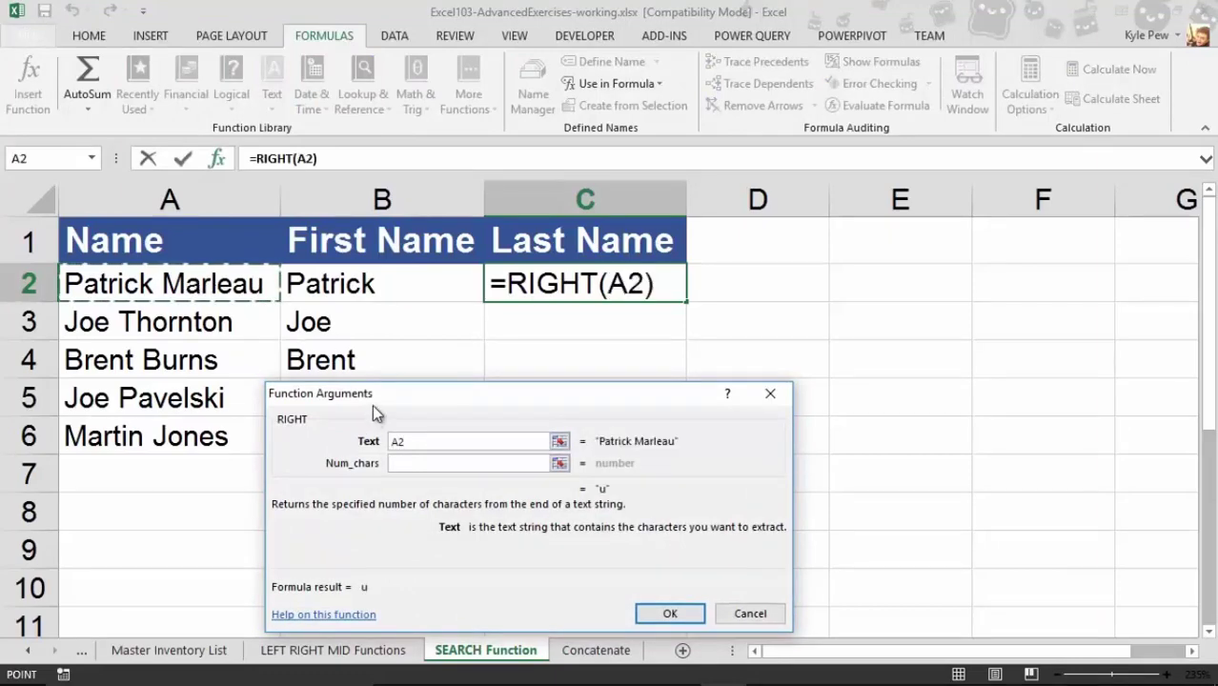
drag(375, 412, 315, 346)
- Enter a nested LEN function of A2 as the RIGHT function's number of characters
click(367, 398)
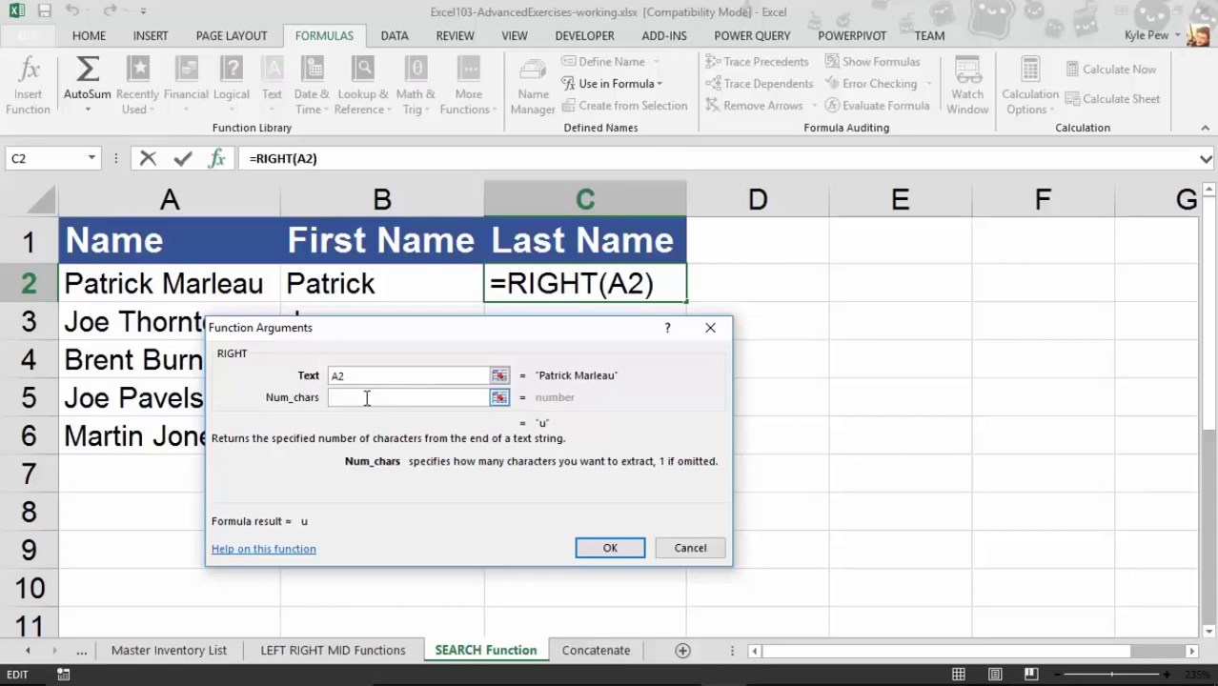
text(len()
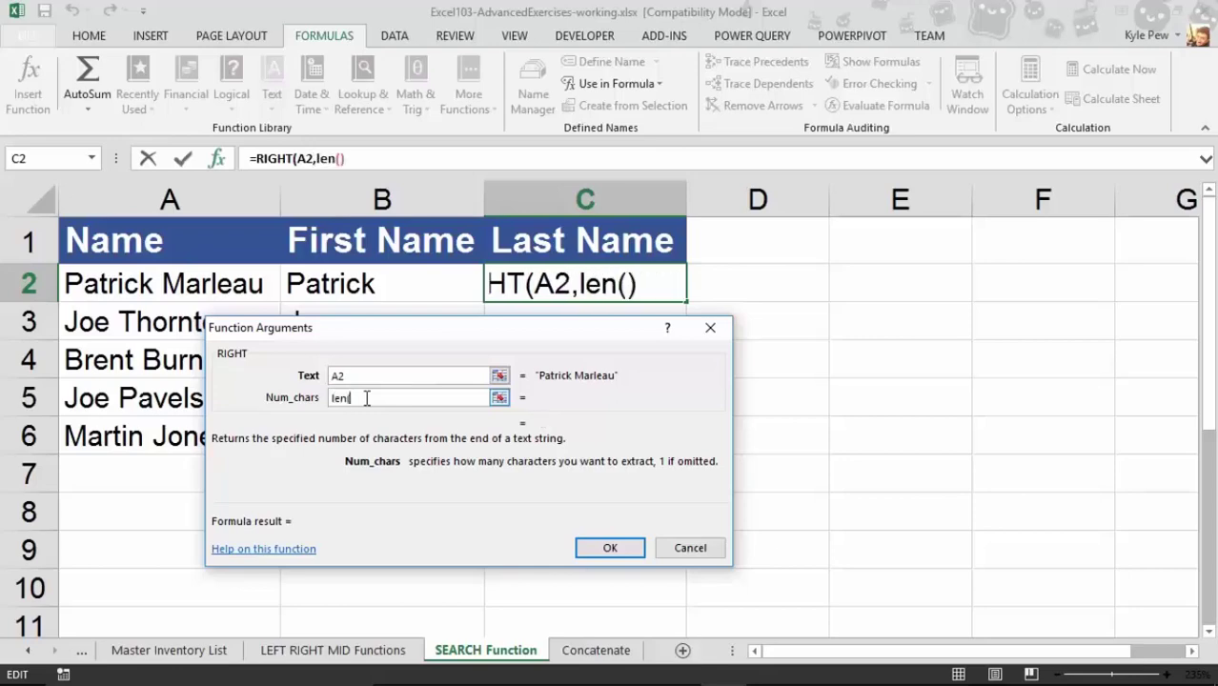
click(169, 286)
text())
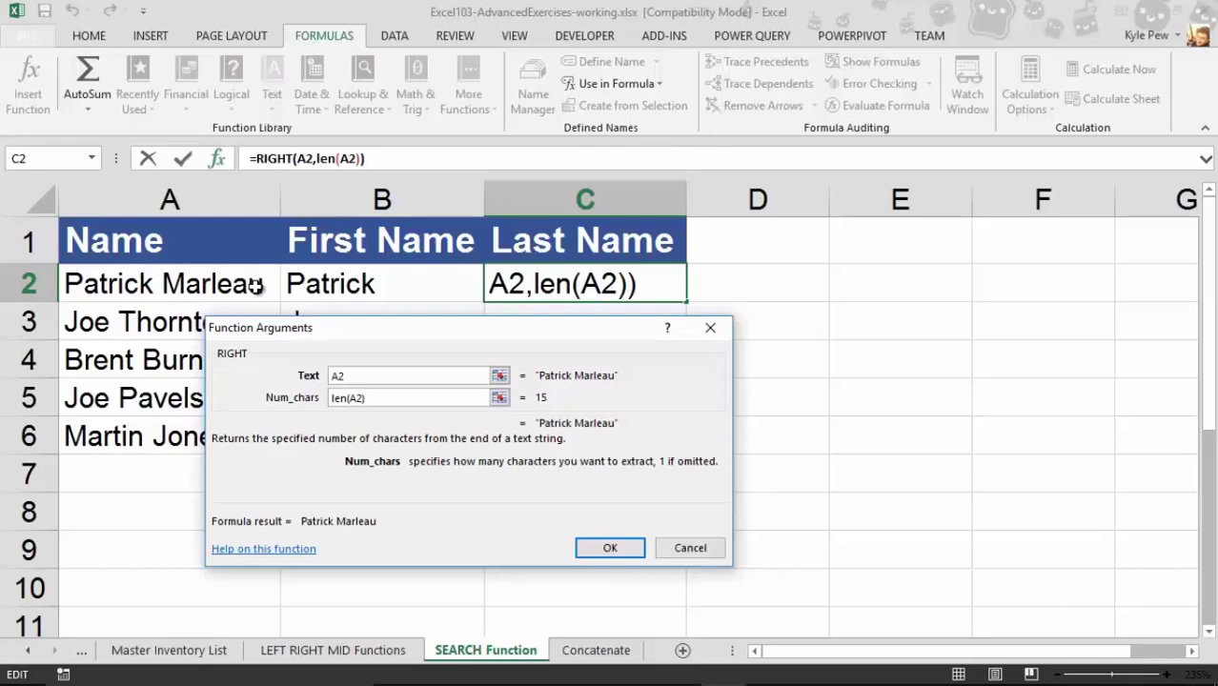
drag(255, 336, 253, 363)
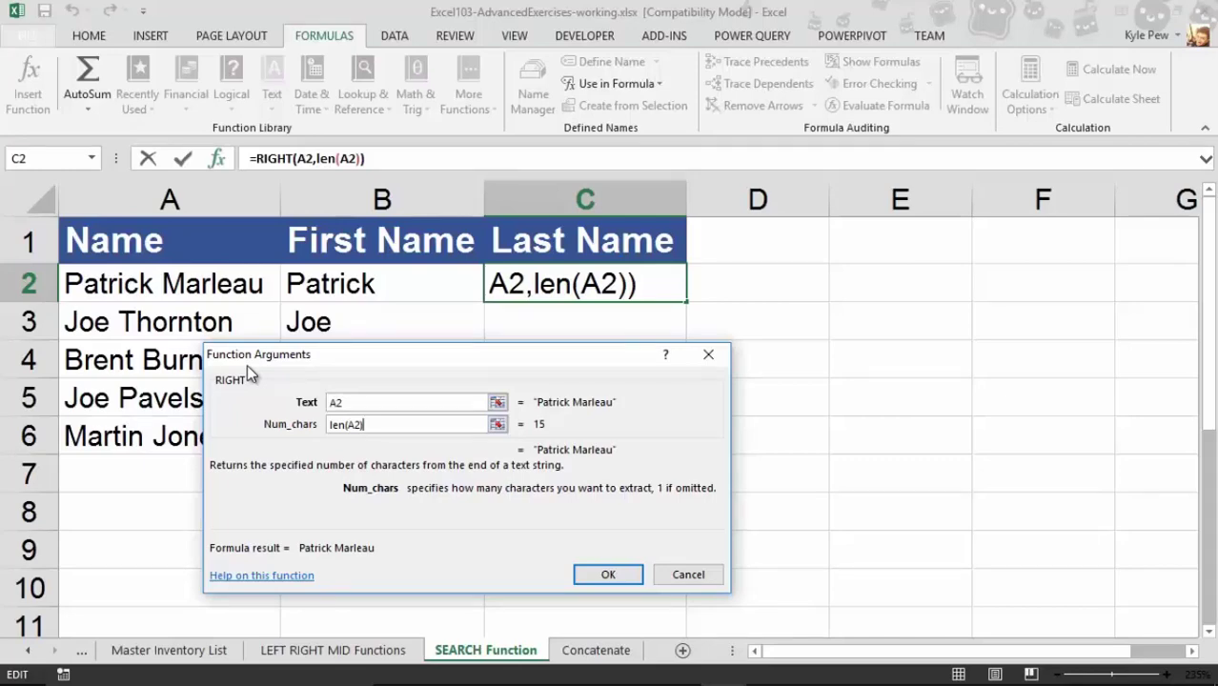
- Subtract a nested SEARCH function from the LEN result, finding a space " " within the text of A2
text(-)
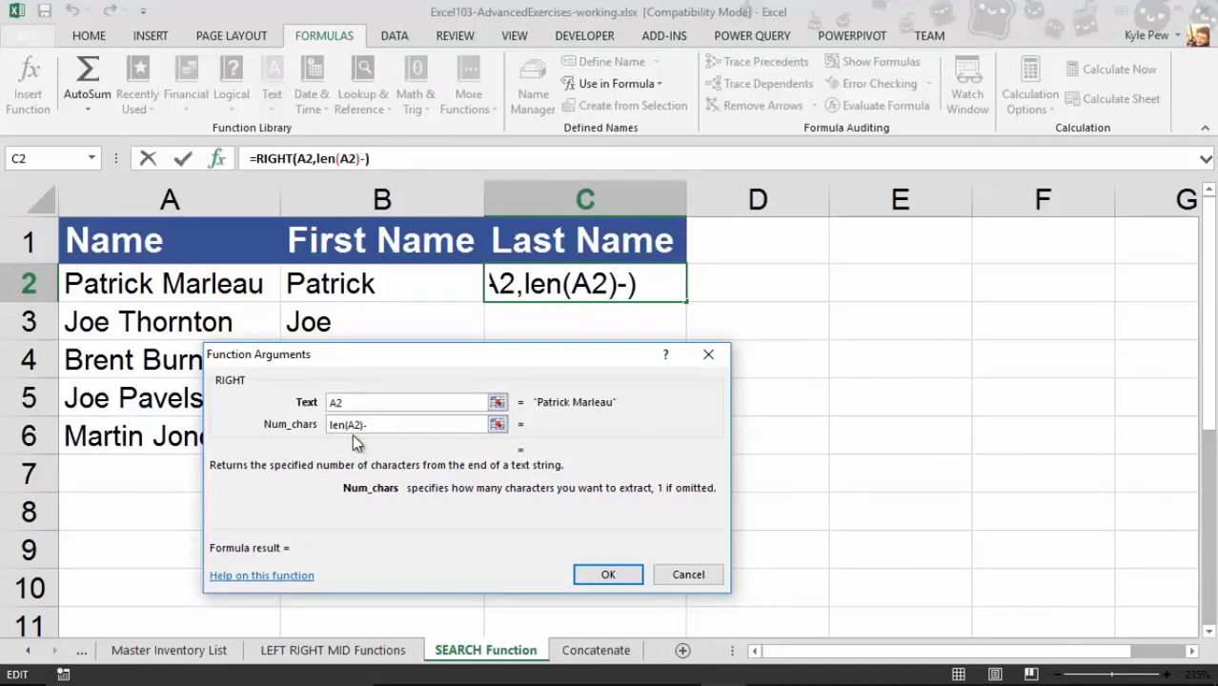
text(search)
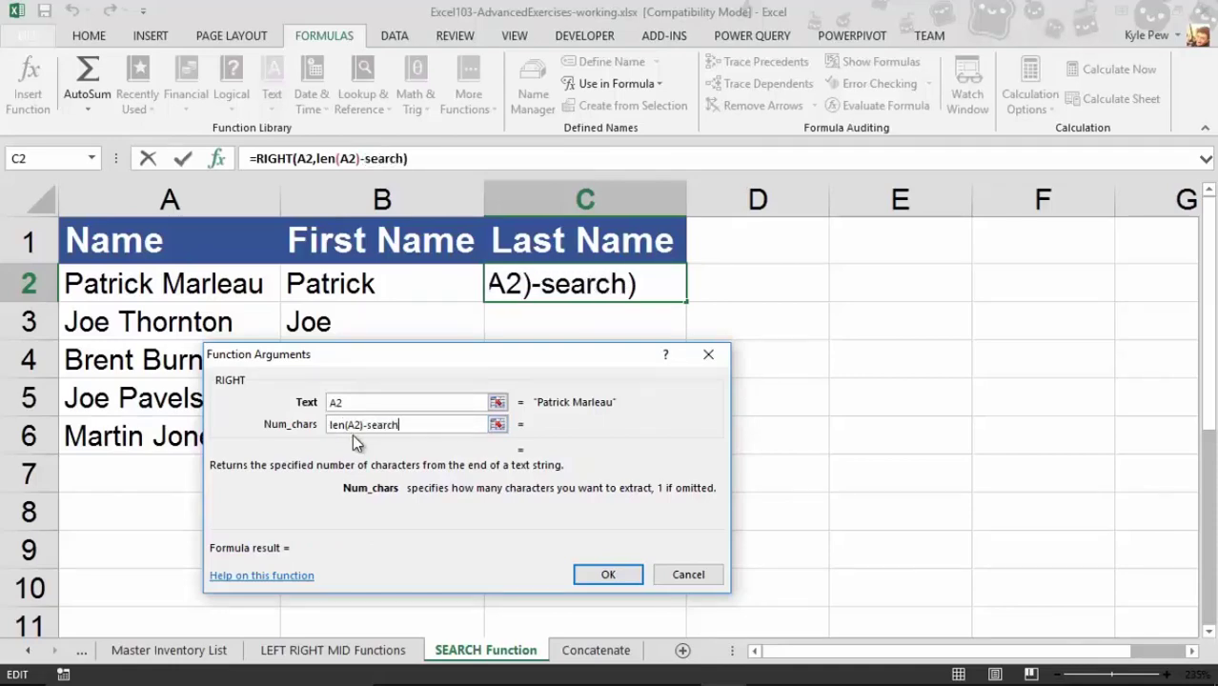
text(()
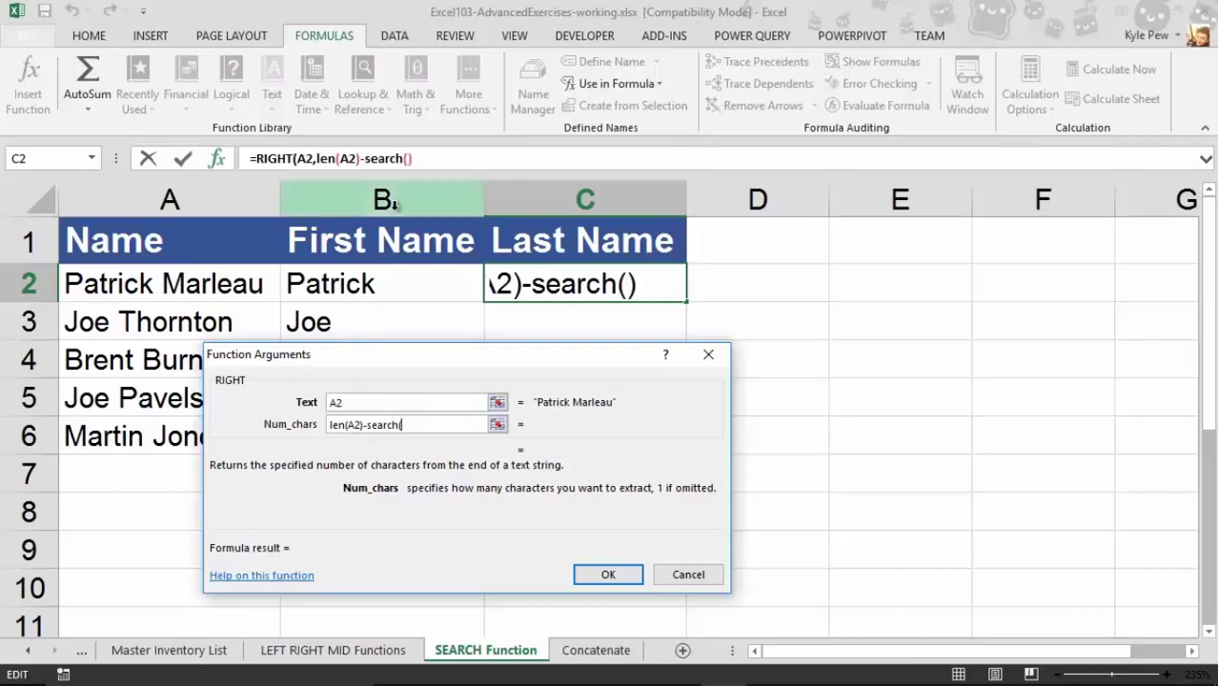
click(388, 159)
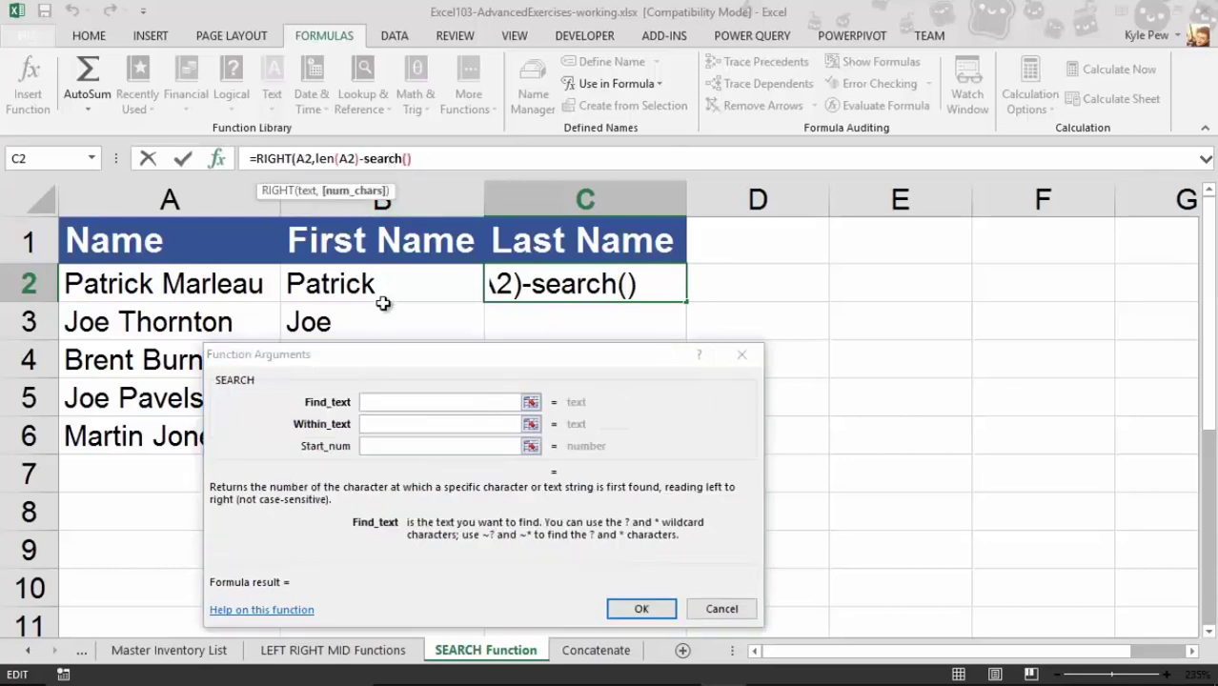
click(395, 403)
text(" )
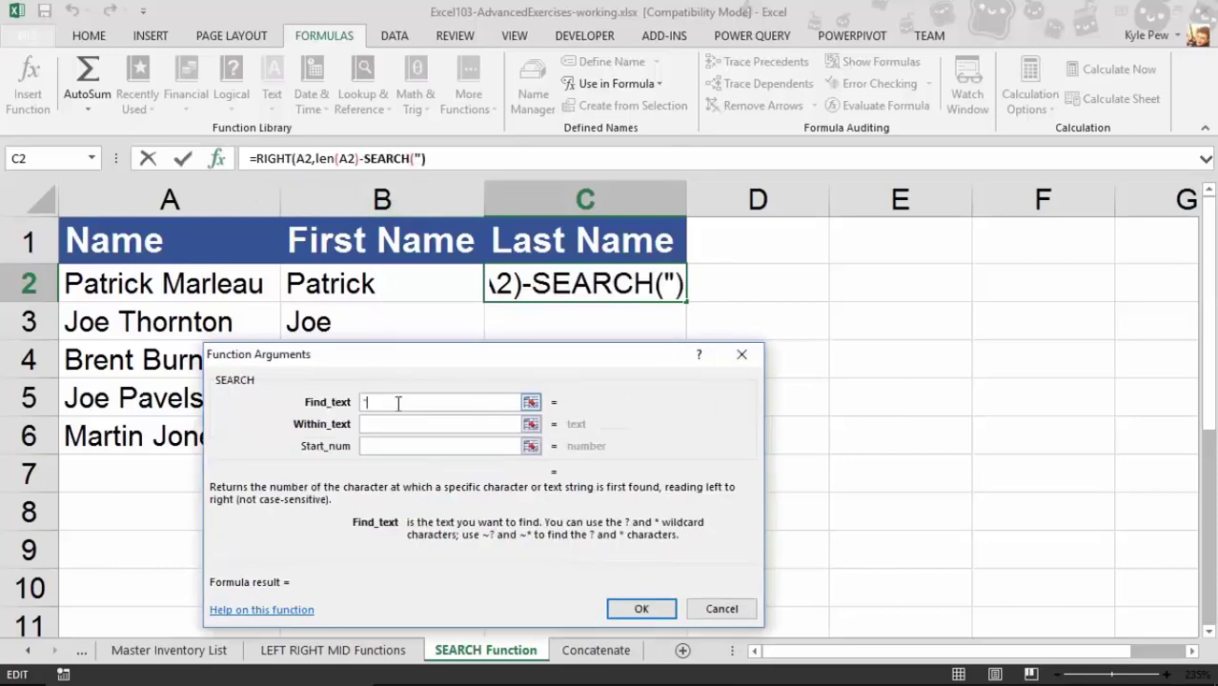
text(")
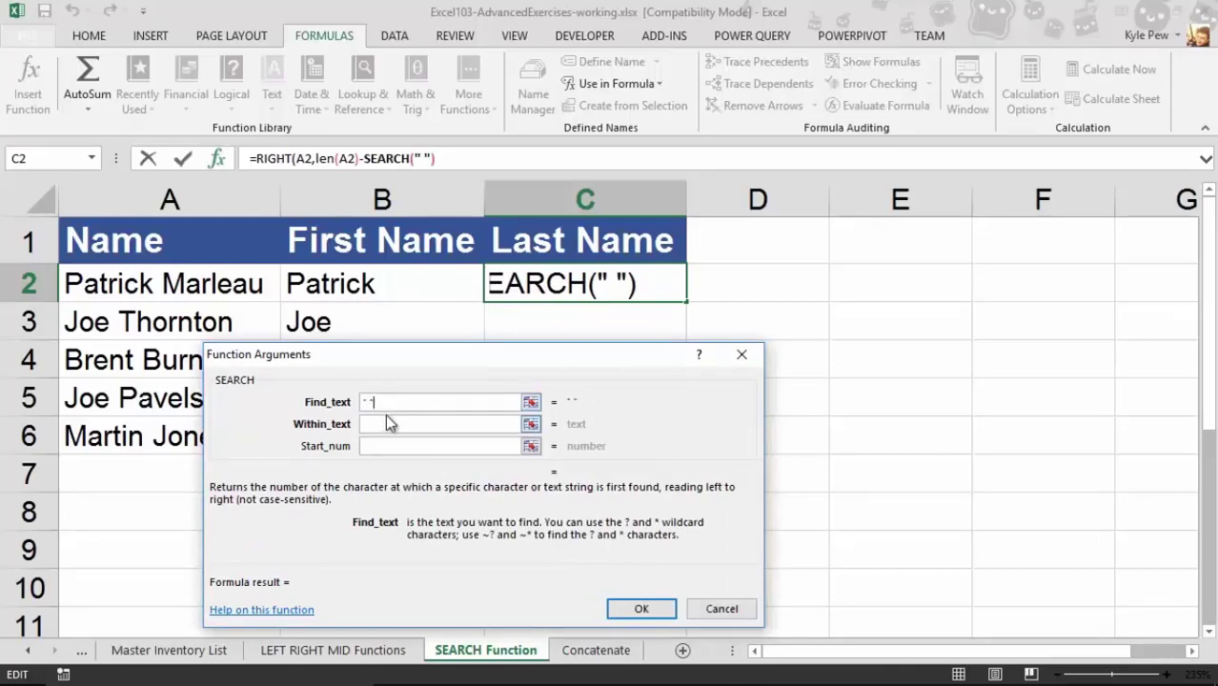
click(381, 424)
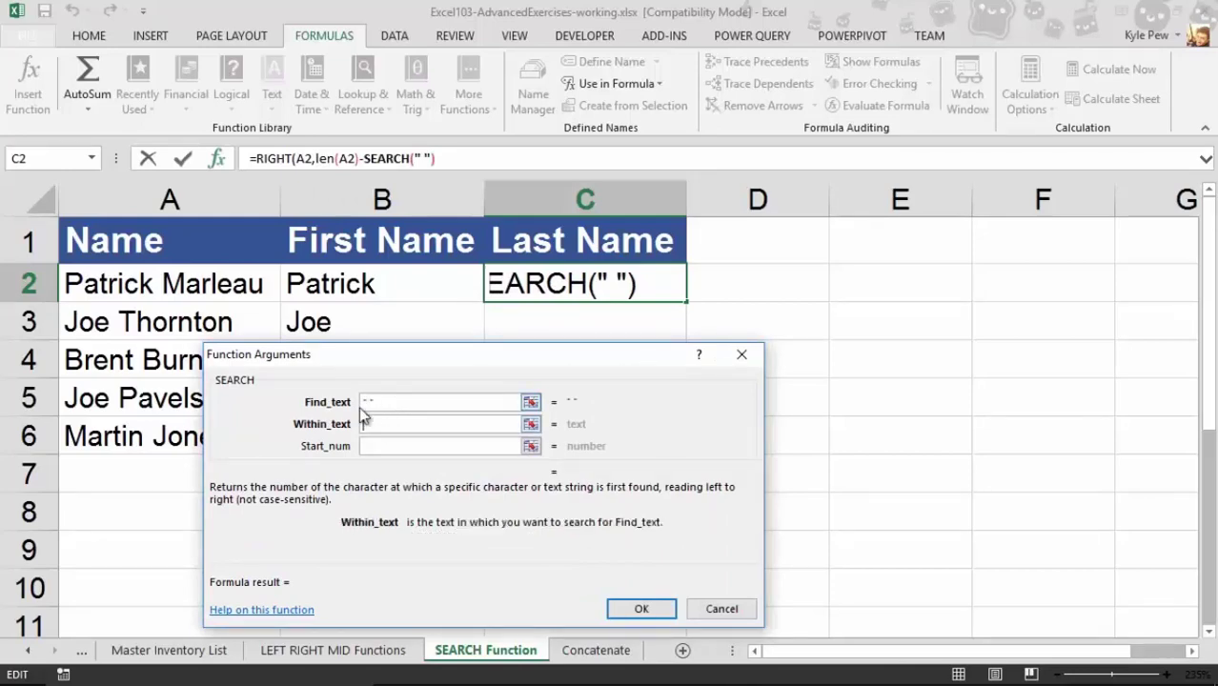
click(162, 282)
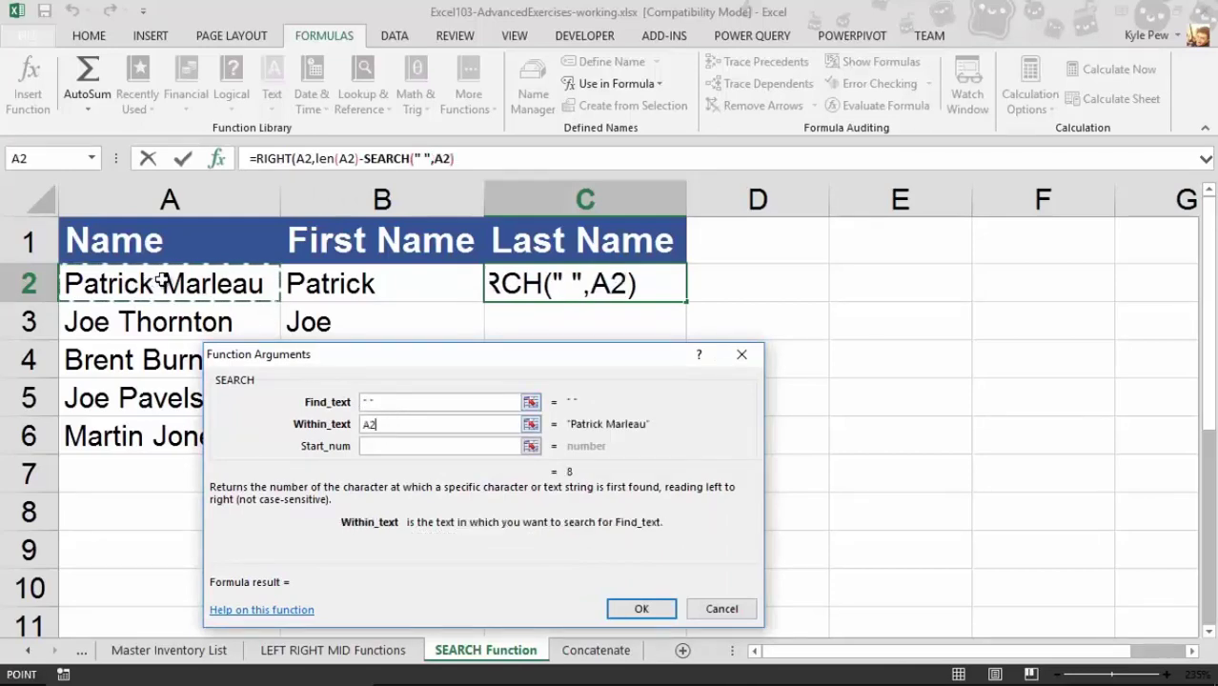
- Return to the RIGHT function's arguments, accept the formula in C2, and copy it down through C6
click(274, 158)
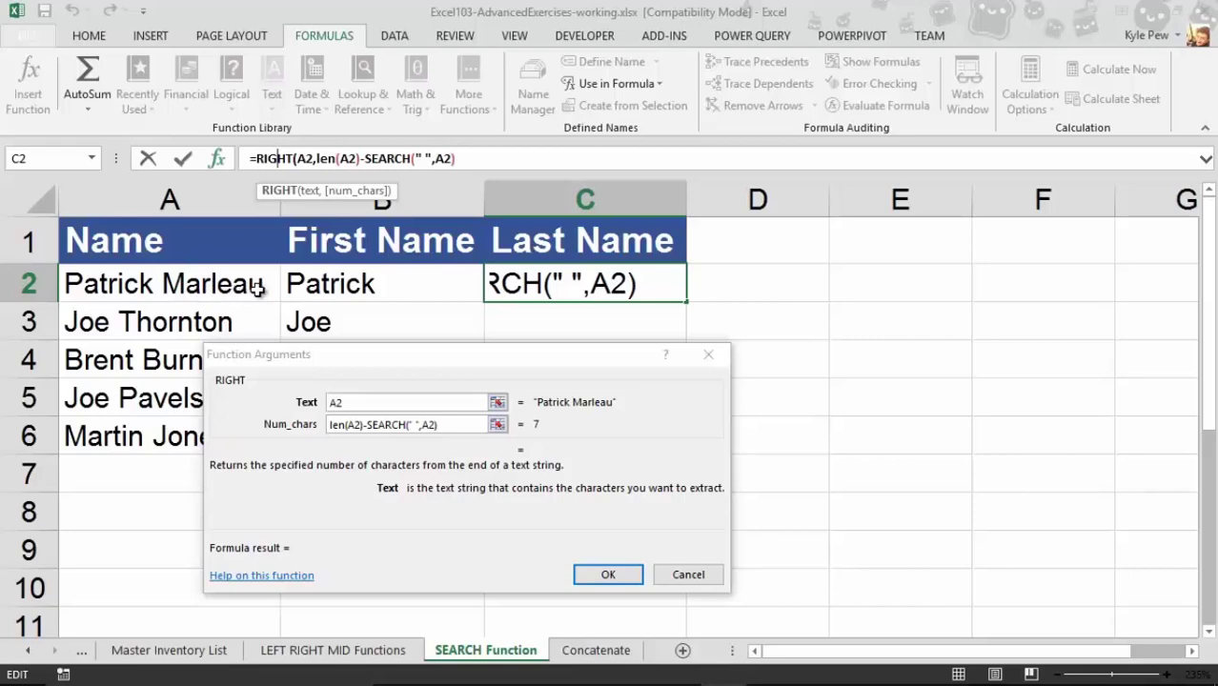
click(608, 574)
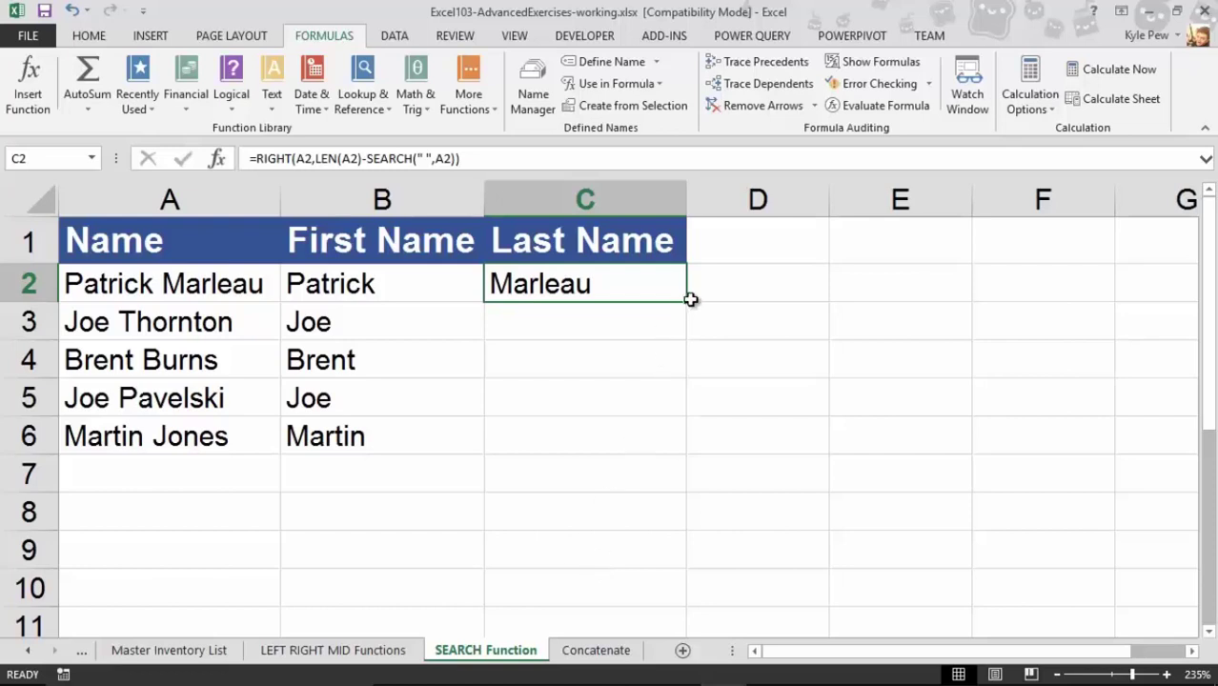
drag(688, 300, 683, 445)
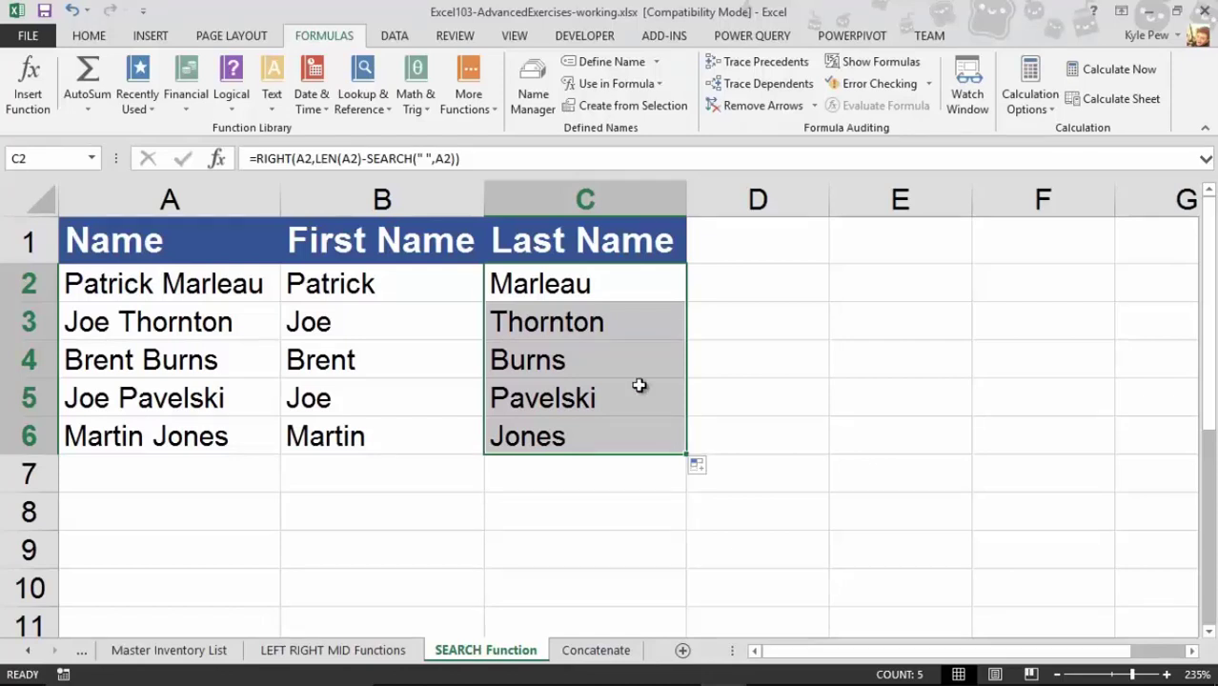
click(380, 283)
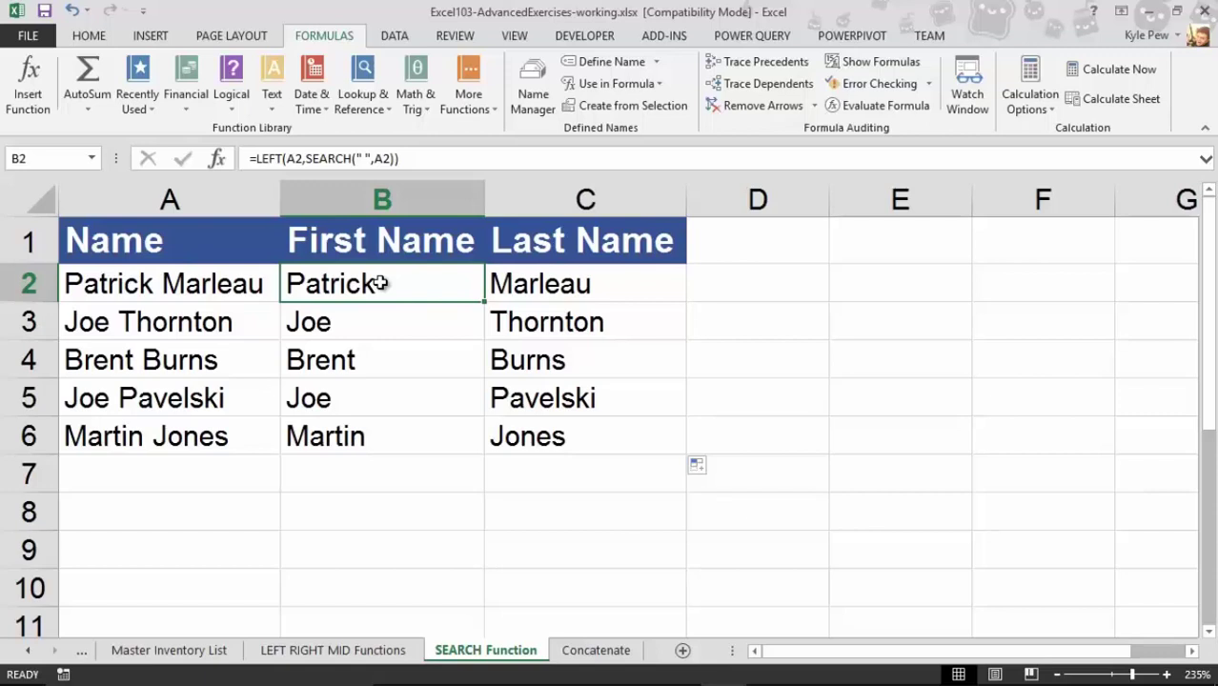
click(524, 282)
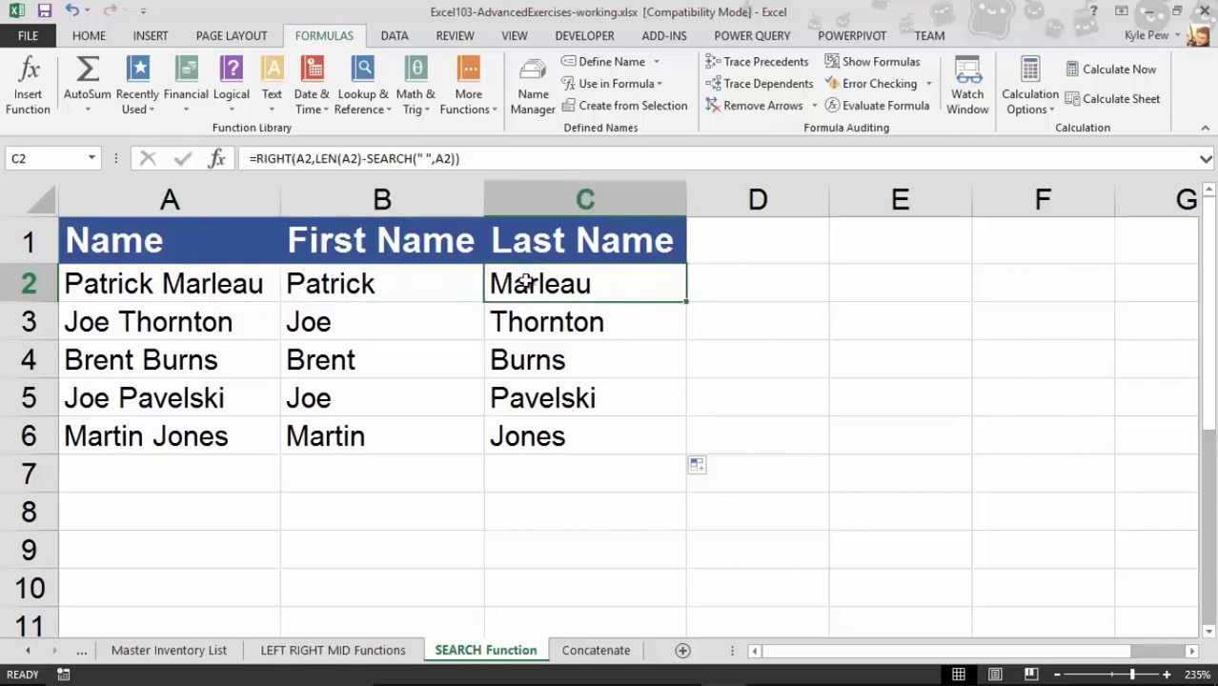